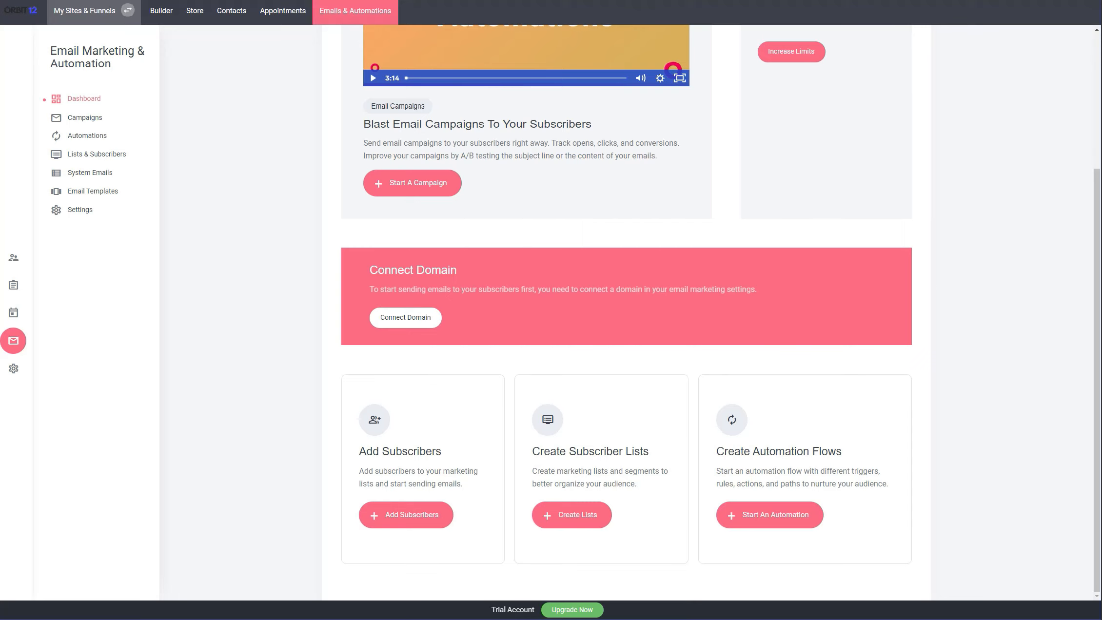
Look over the email marketing dashboard's statistics and open the campaigns overview
{"action": "scroll", "coordinate": [626, 312], "scroll_direction": "up", "scroll_amount": 4}
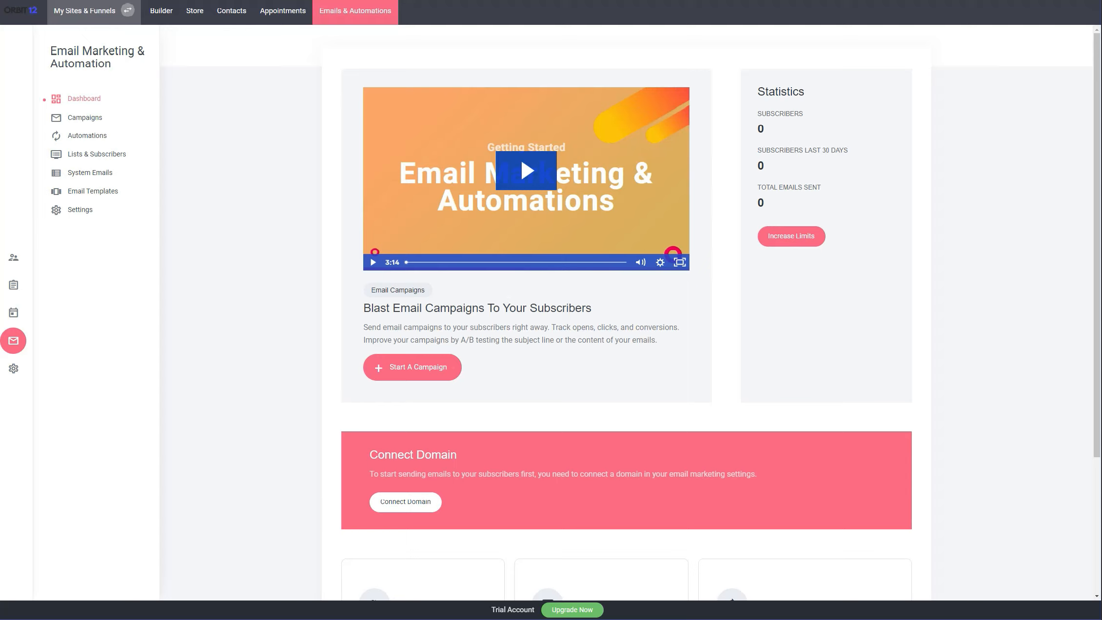
{"action": "mouse_move", "coordinate": [765, 91]}
{"action": "left_mouse_down"}
{"action": "mouse_move", "coordinate": [830, 150]}
{"action": "mouse_move", "coordinate": [759, 91]}
{"action": "left_mouse_up"}
{"action": "left_click", "coordinate": [758, 92]}
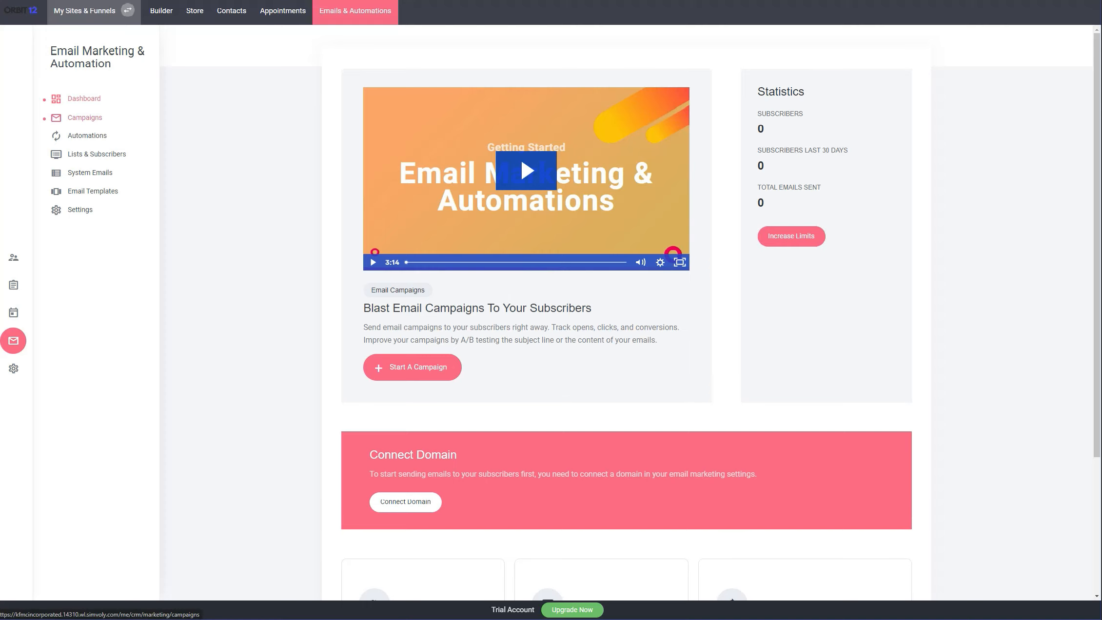
{"action": "left_click", "coordinate": [84, 118]}
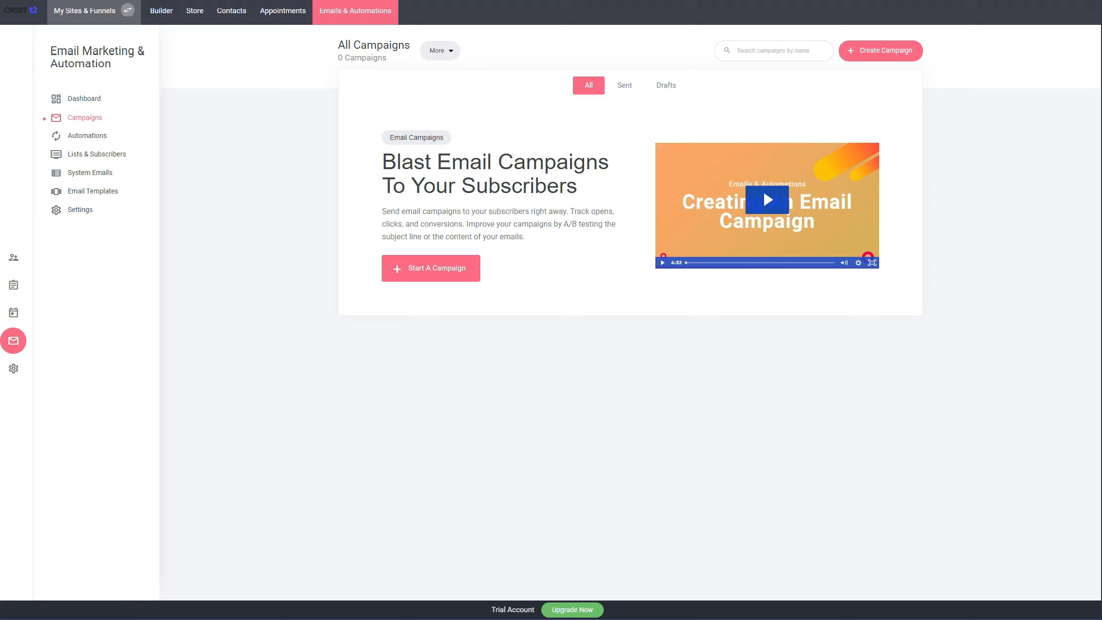
Create a blank automation named tester
{"action": "left_click", "coordinate": [86, 136]}
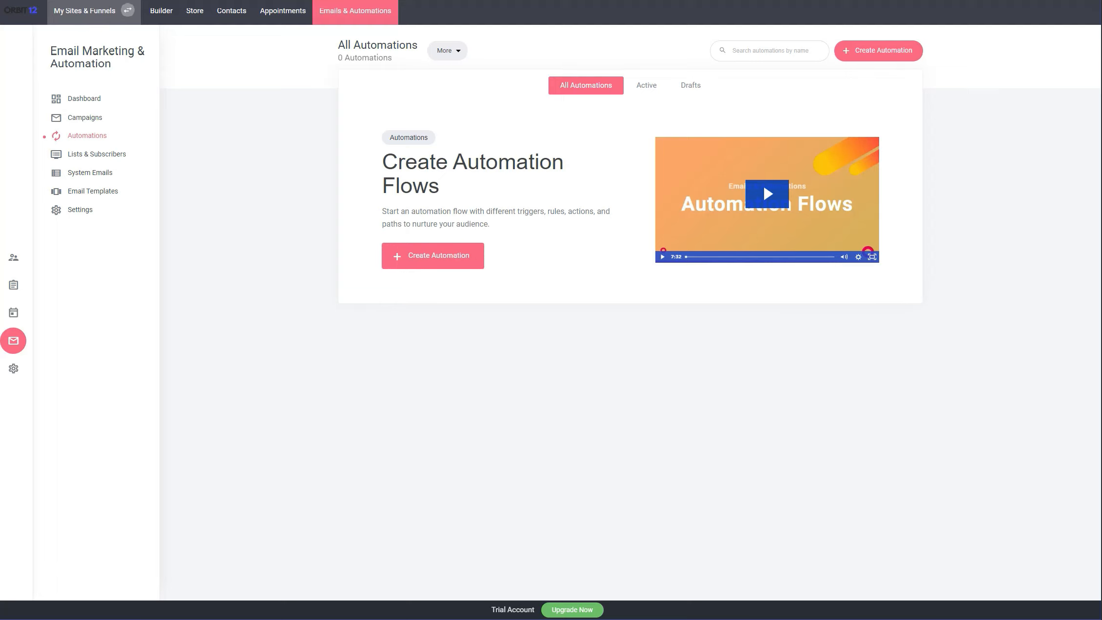
{"action": "left_click", "coordinate": [433, 256]}
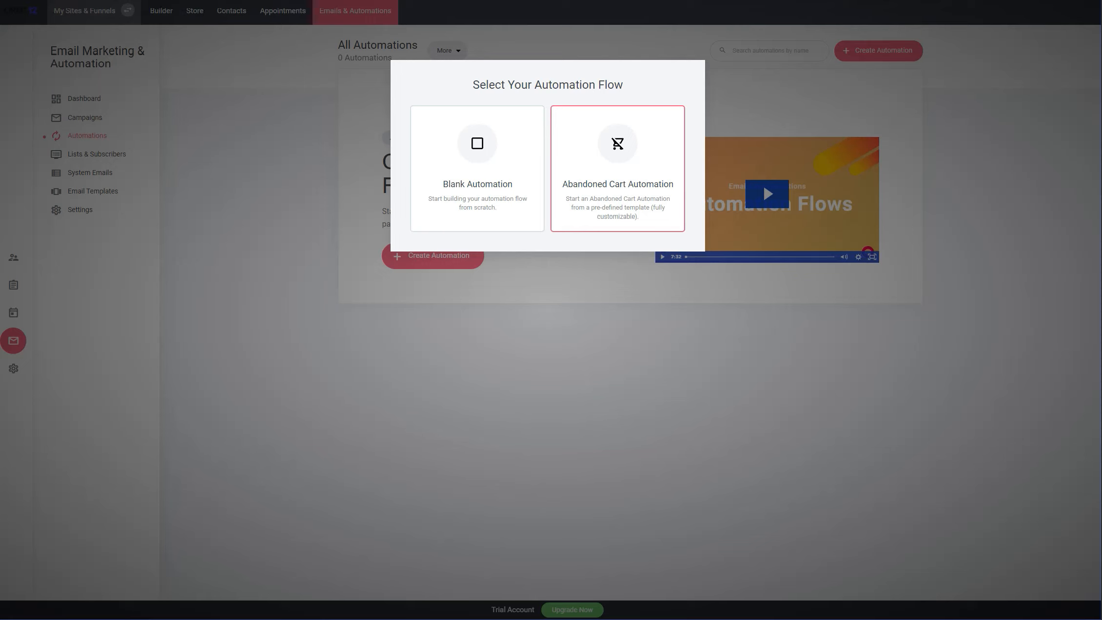
{"action": "left_click", "coordinate": [477, 169]}
{"action": "key", "text": "Down"}
{"action": "key", "text": "Return"}
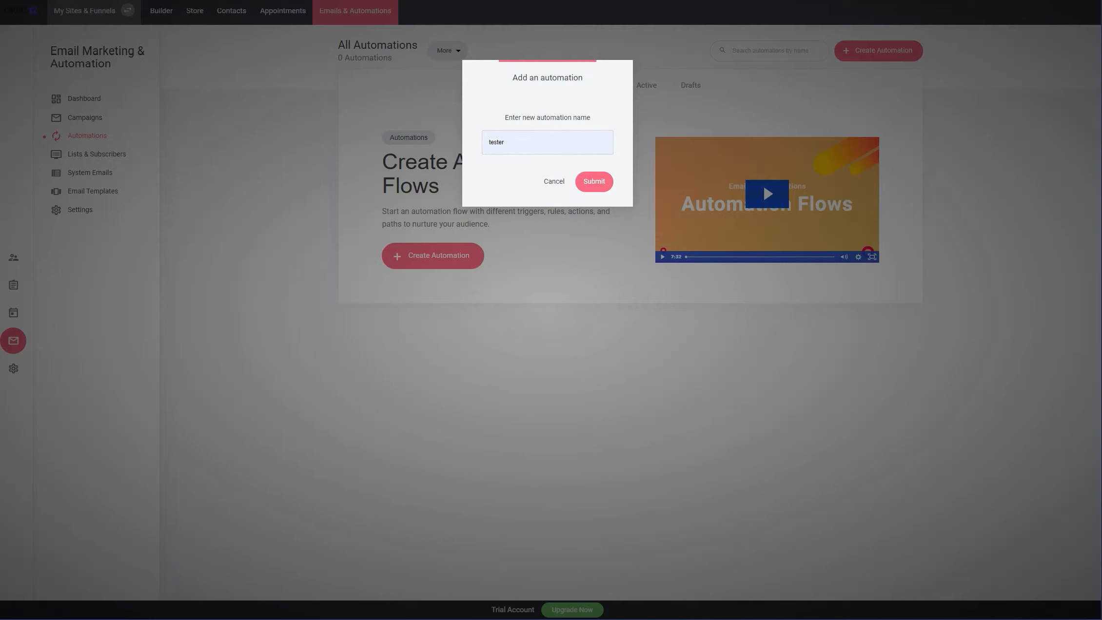
{"action": "key", "text": "Return"}
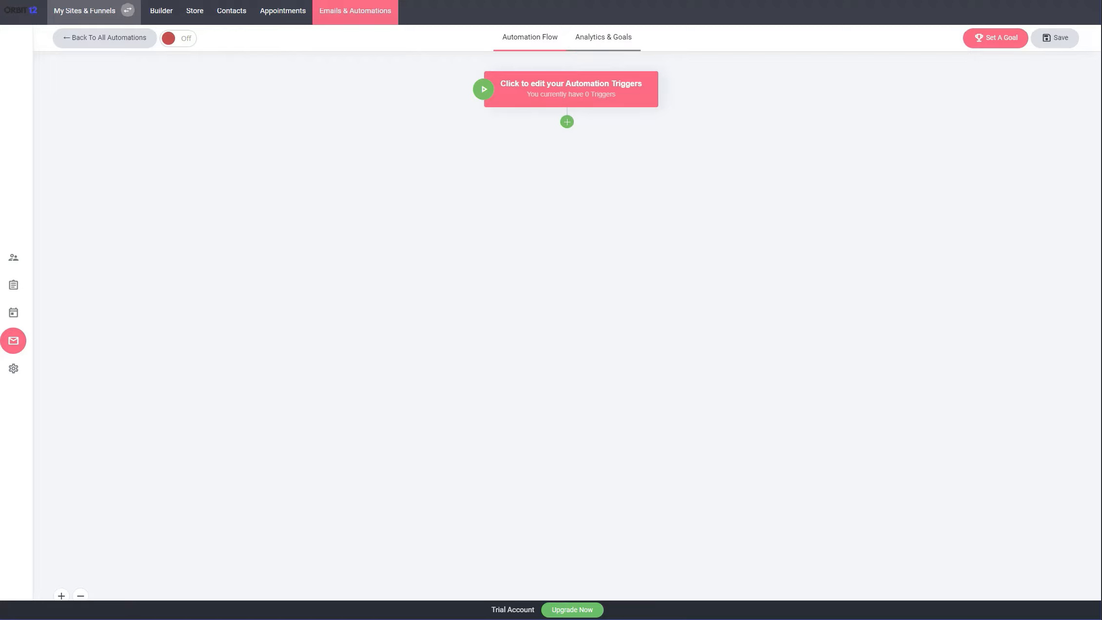
View the tester automation's analytics and goals, and return to its automation flow
{"action": "left_click", "coordinate": [603, 37]}
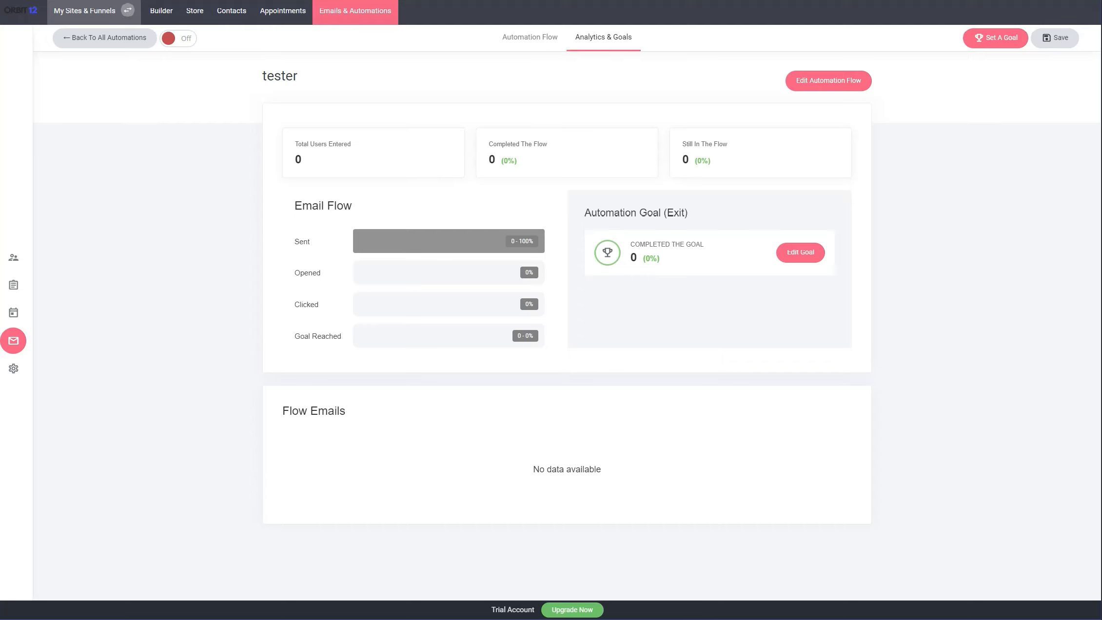
{"action": "left_click", "coordinate": [530, 37]}
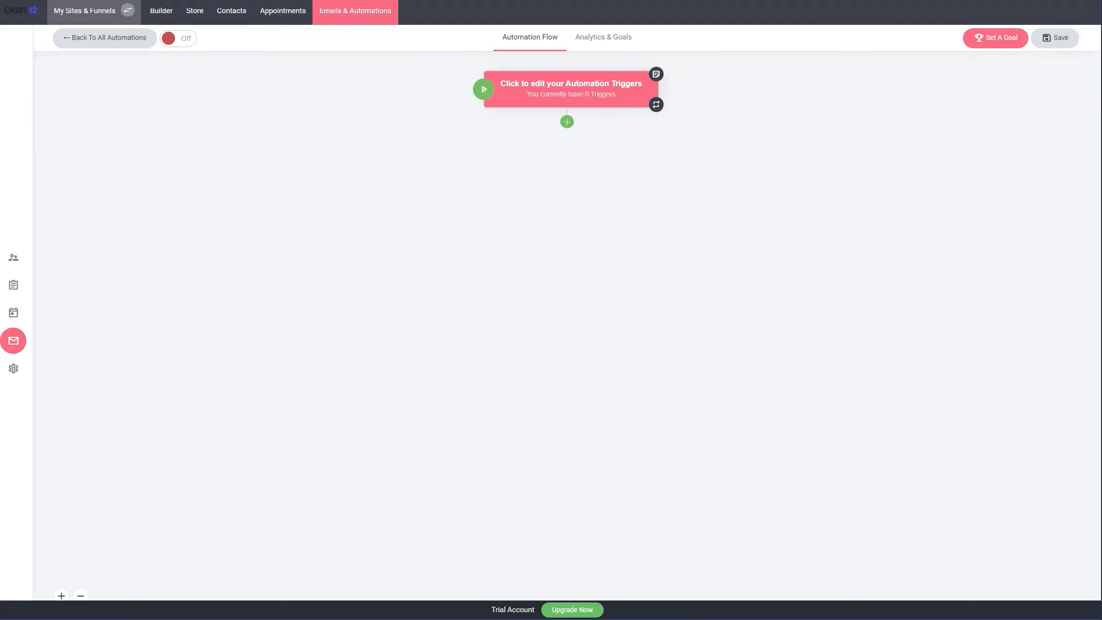
Add a trigger that starts the automation when a subscriber is added to the tester list
{"action": "left_click", "coordinate": [571, 90]}
{"action": "key", "text": "Escape"}
{"action": "left_click", "coordinate": [571, 89]}
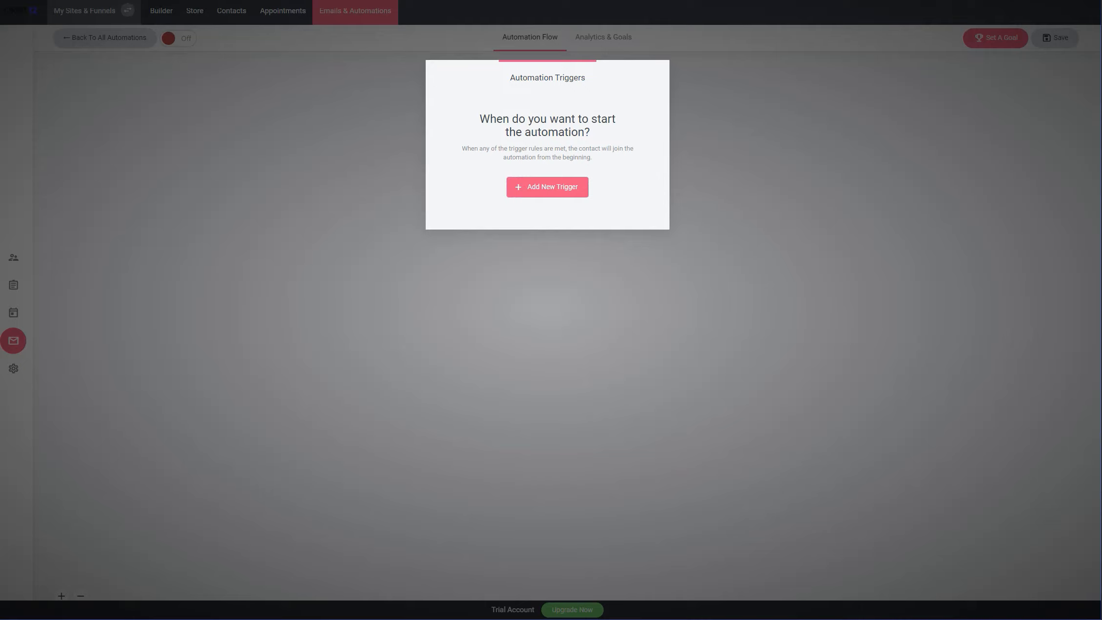
{"action": "left_click", "coordinate": [547, 187]}
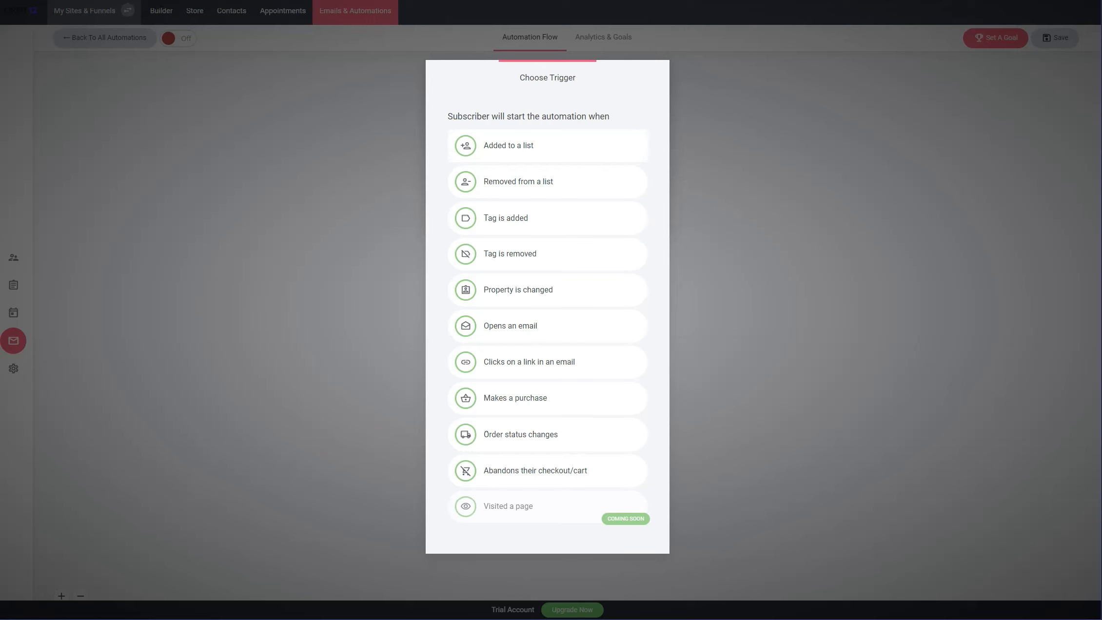
{"action": "left_click", "coordinate": [508, 146]}
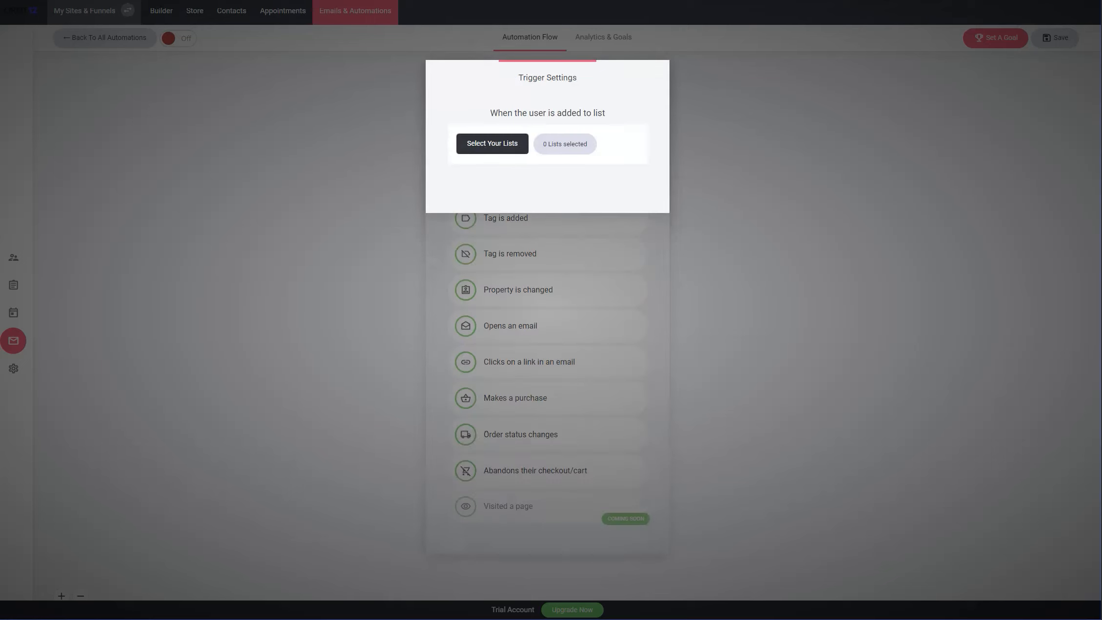
{"action": "left_click", "coordinate": [492, 144]}
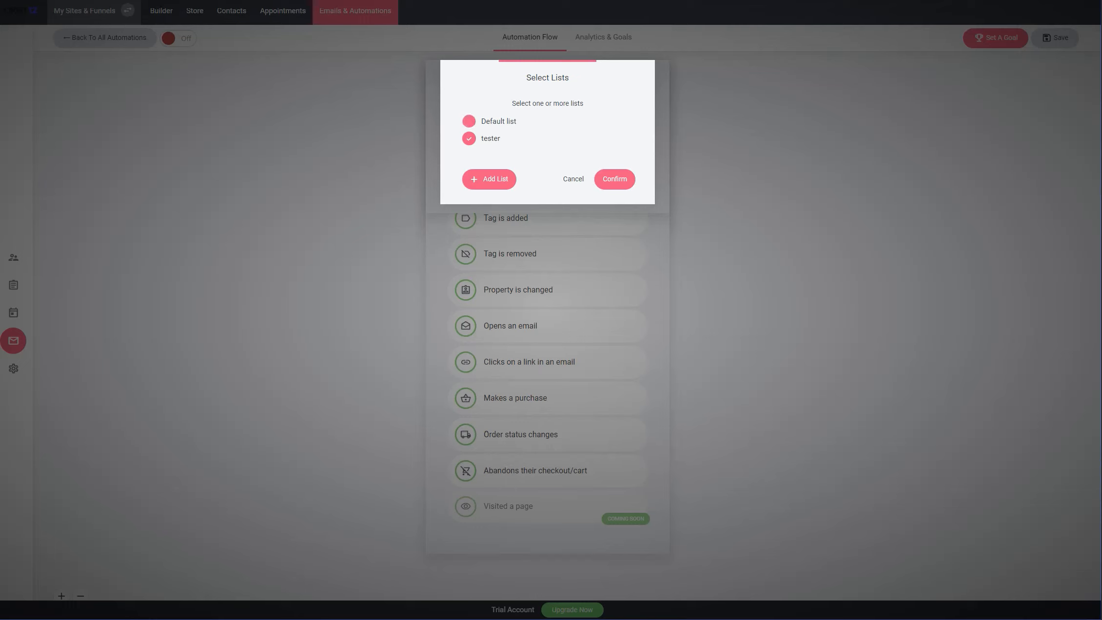
{"action": "left_click", "coordinate": [614, 178]}
{"action": "left_click", "coordinate": [614, 188]}
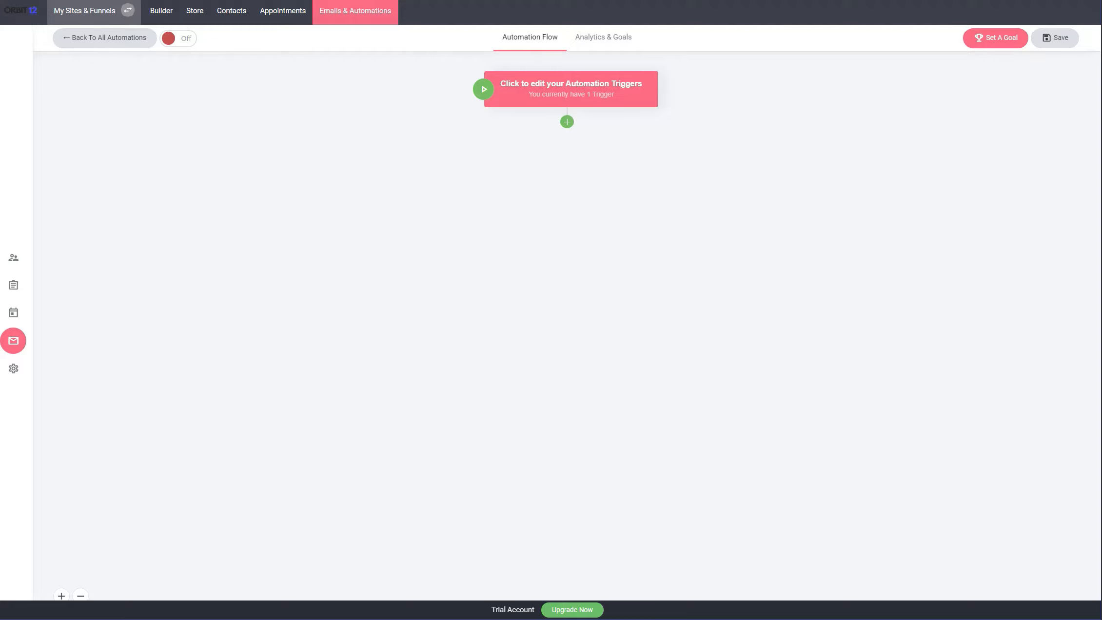
Add a delay step below the trigger with a specific amount of time of 5 minutes
{"action": "left_click", "coordinate": [567, 122]}
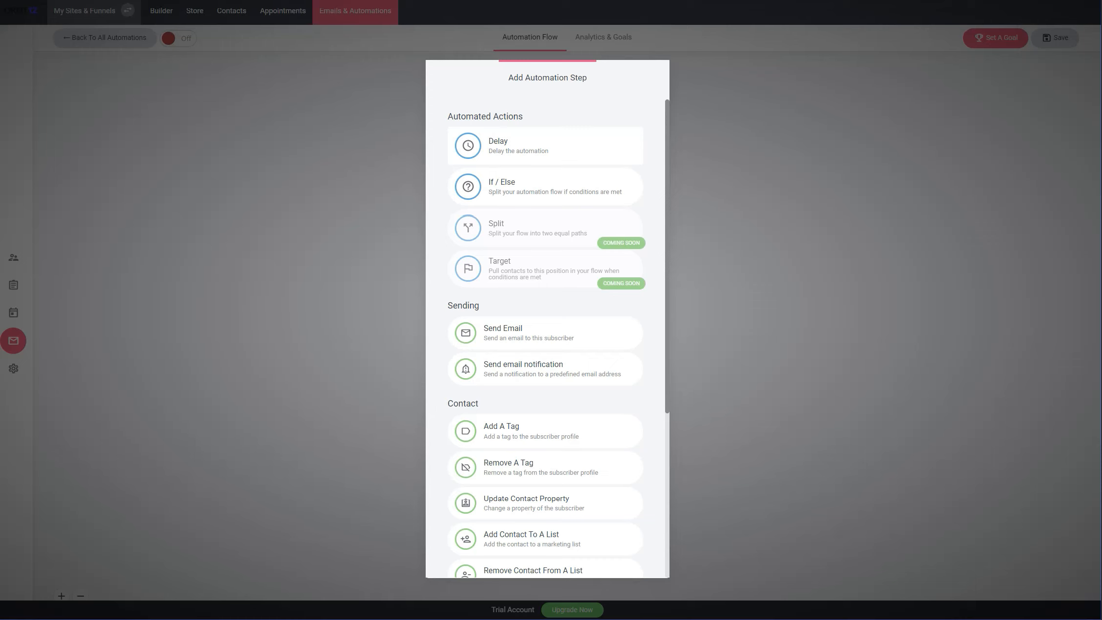
{"action": "left_click", "coordinate": [545, 146]}
{"action": "left_click", "coordinate": [501, 165]}
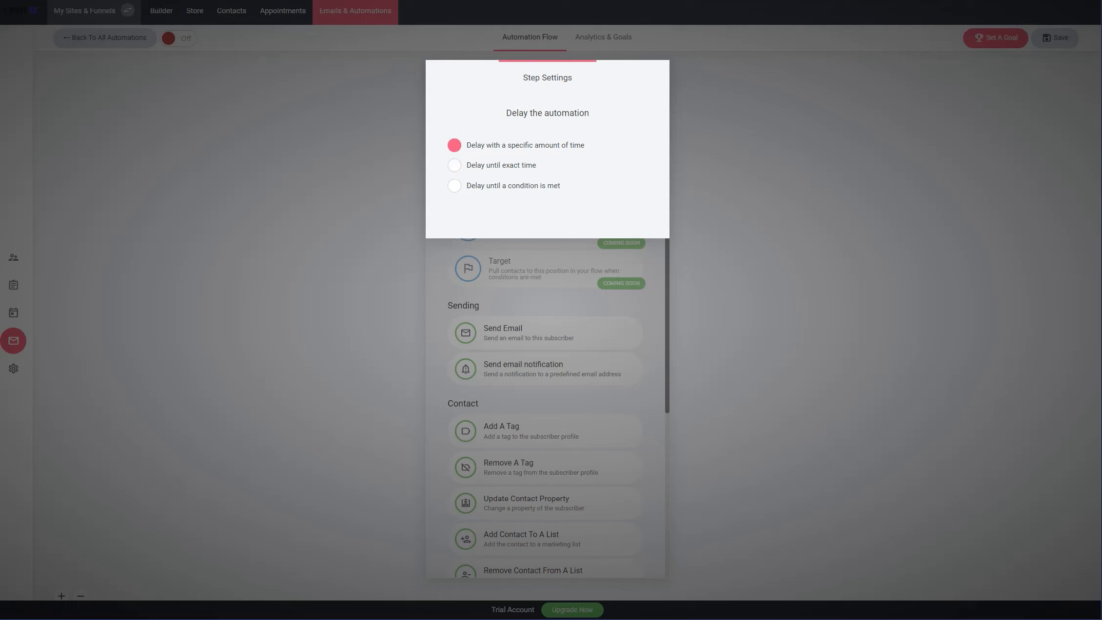
{"action": "left_click", "coordinate": [454, 145]}
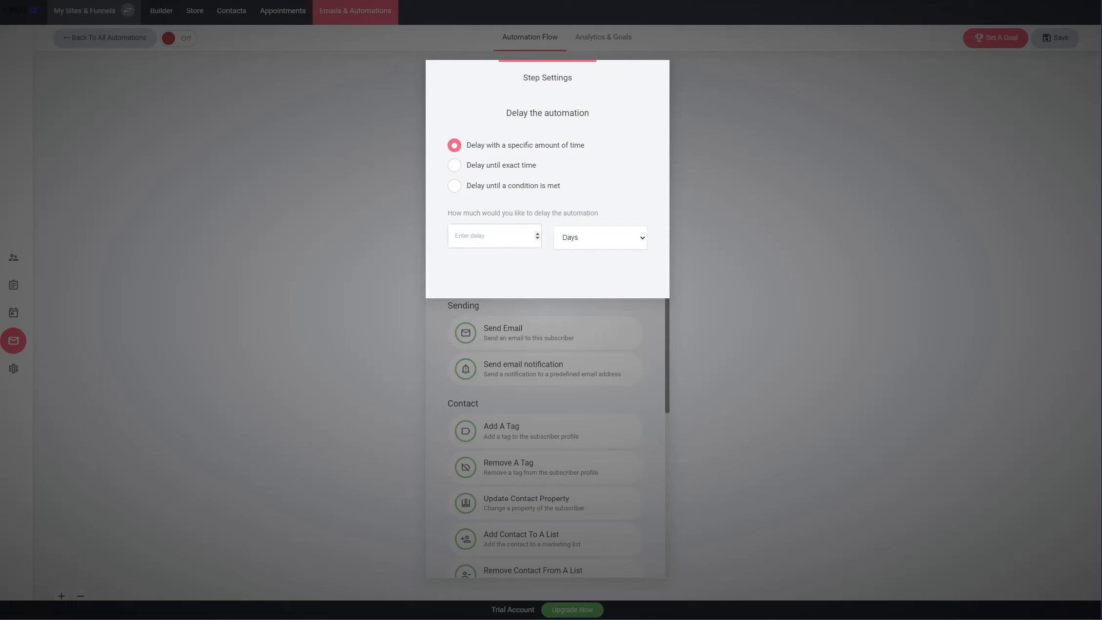
{"action": "left_click", "coordinate": [600, 238]}
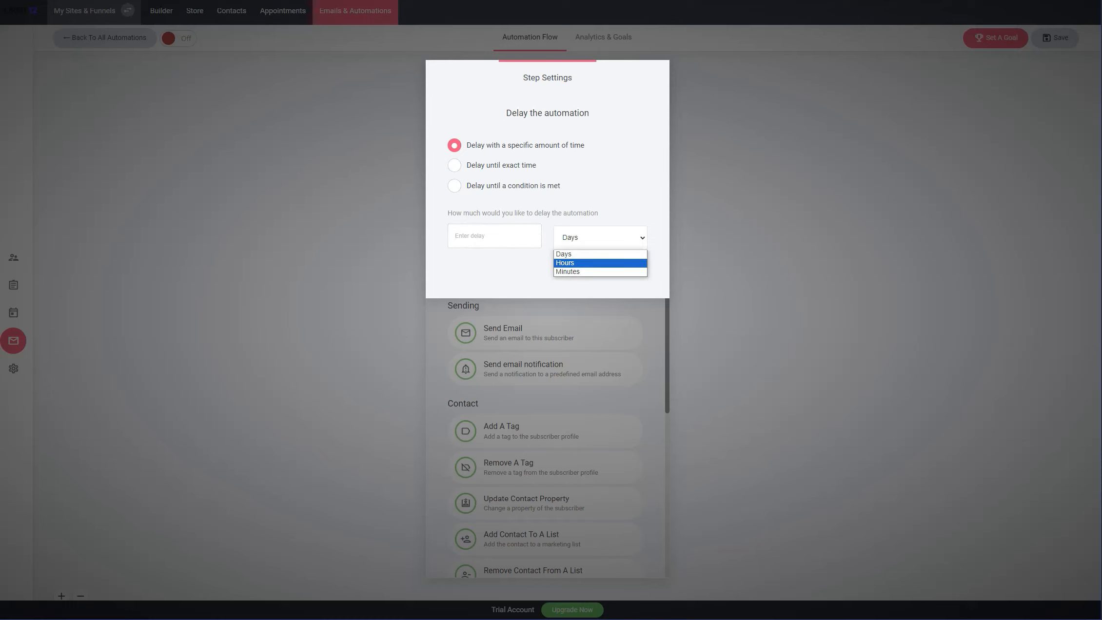
{"action": "left_click", "coordinate": [571, 271]}
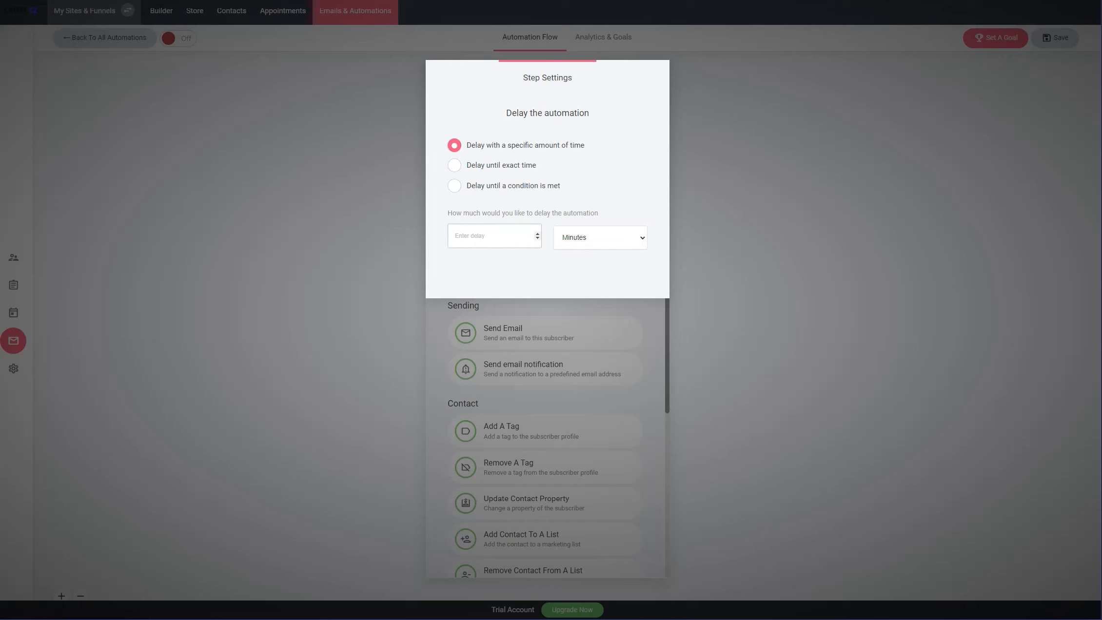
{"action": "type", "text": "5"}
{"action": "left_click", "coordinate": [727, 224]}
{"action": "left_click", "coordinate": [567, 153]}
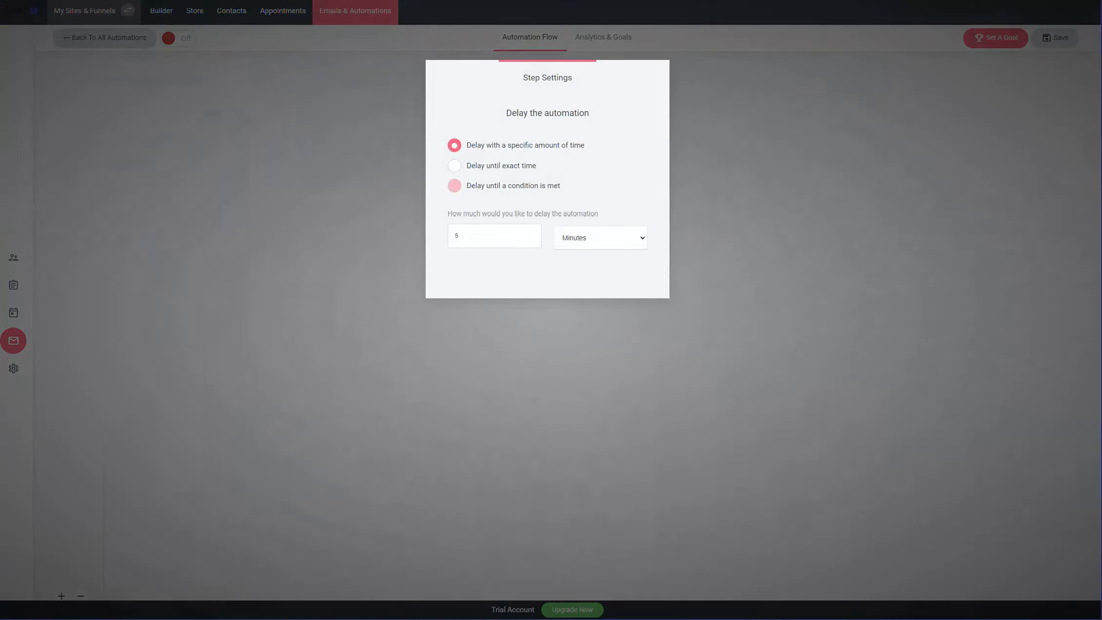
{"action": "left_click", "coordinate": [721, 195]}
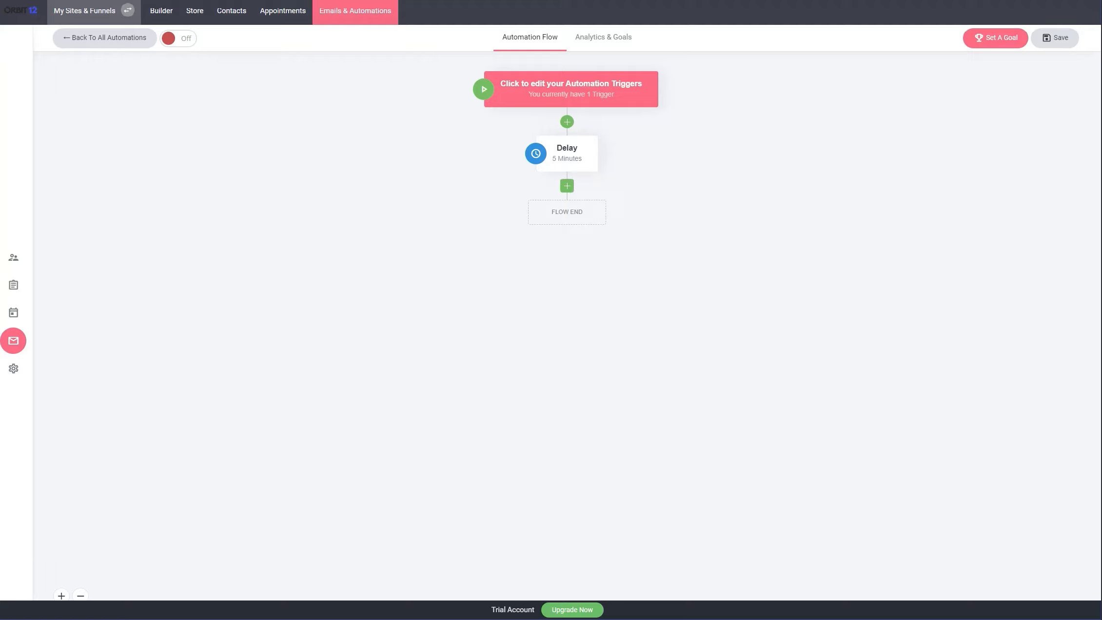
Add a Send Email step after the delay and set its email subject to test
{"action": "left_click", "coordinate": [567, 186]}
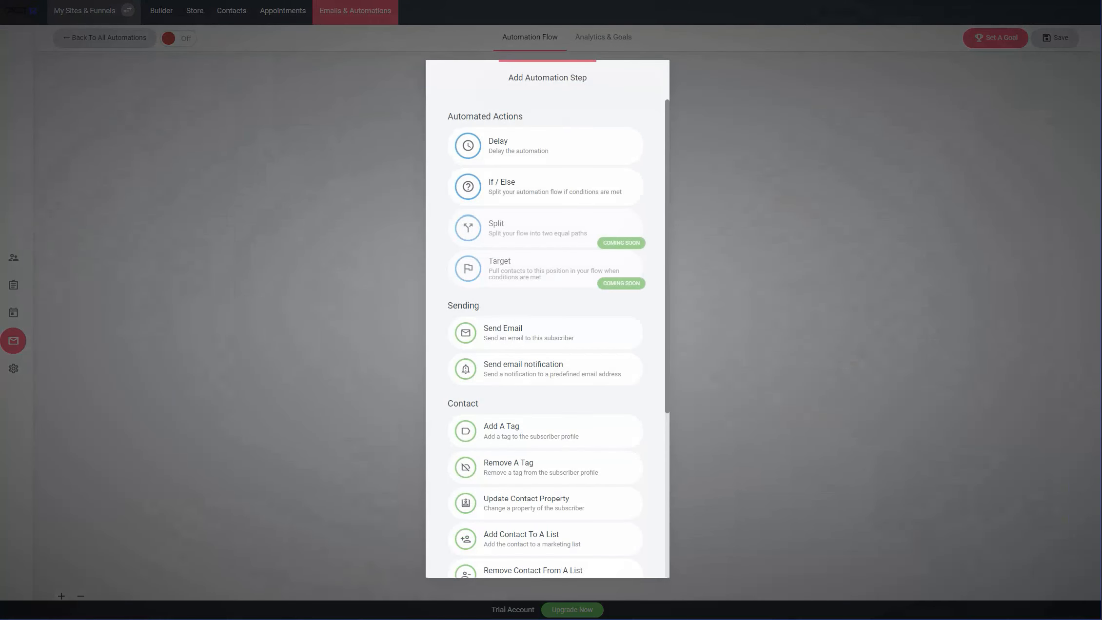
{"action": "scroll", "coordinate": [546, 317], "scroll_direction": "down", "scroll_amount": 5}
{"action": "scroll", "coordinate": [546, 317], "scroll_direction": "up", "scroll_amount": 4}
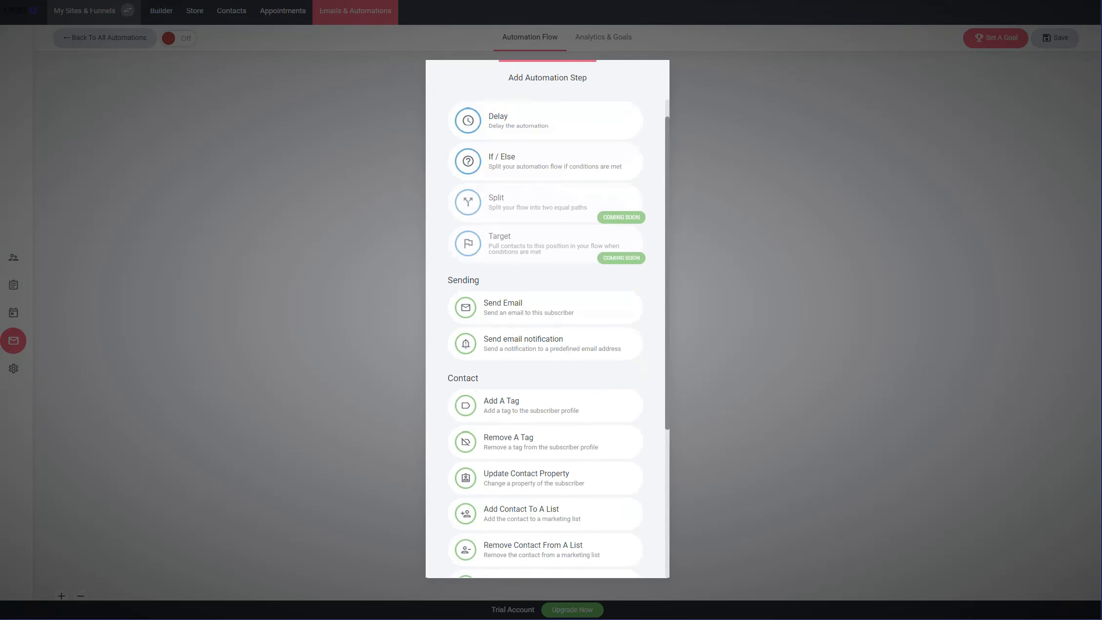
{"action": "scroll", "coordinate": [546, 316], "scroll_direction": "down", "scroll_amount": 4}
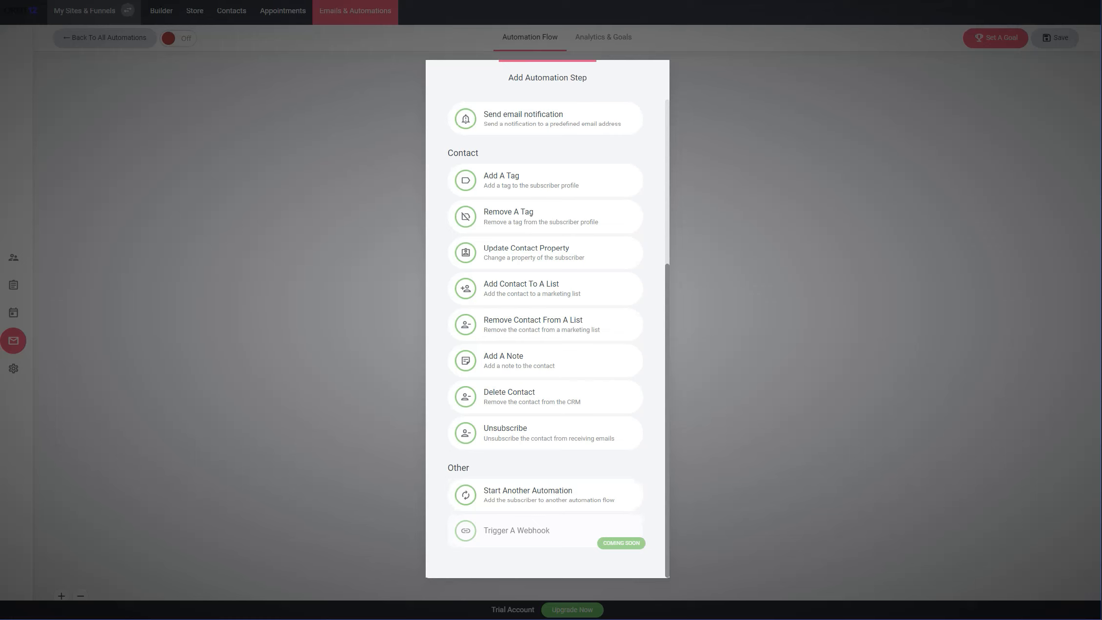
{"action": "scroll", "coordinate": [546, 317], "scroll_direction": "up", "scroll_amount": 6}
{"action": "scroll", "coordinate": [546, 317], "scroll_direction": "down", "scroll_amount": 6}
{"action": "scroll", "coordinate": [546, 317], "scroll_direction": "up", "scroll_amount": 5}
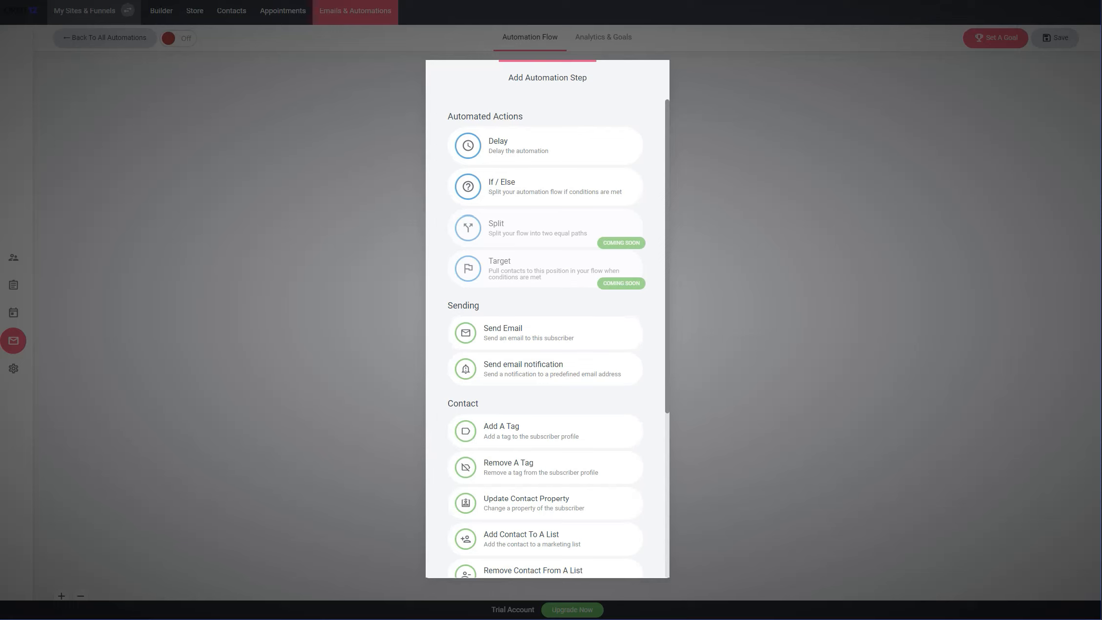
{"action": "left_click", "coordinate": [545, 333]}
{"action": "left_click", "coordinate": [517, 169]}
{"action": "type", "text": "test"}
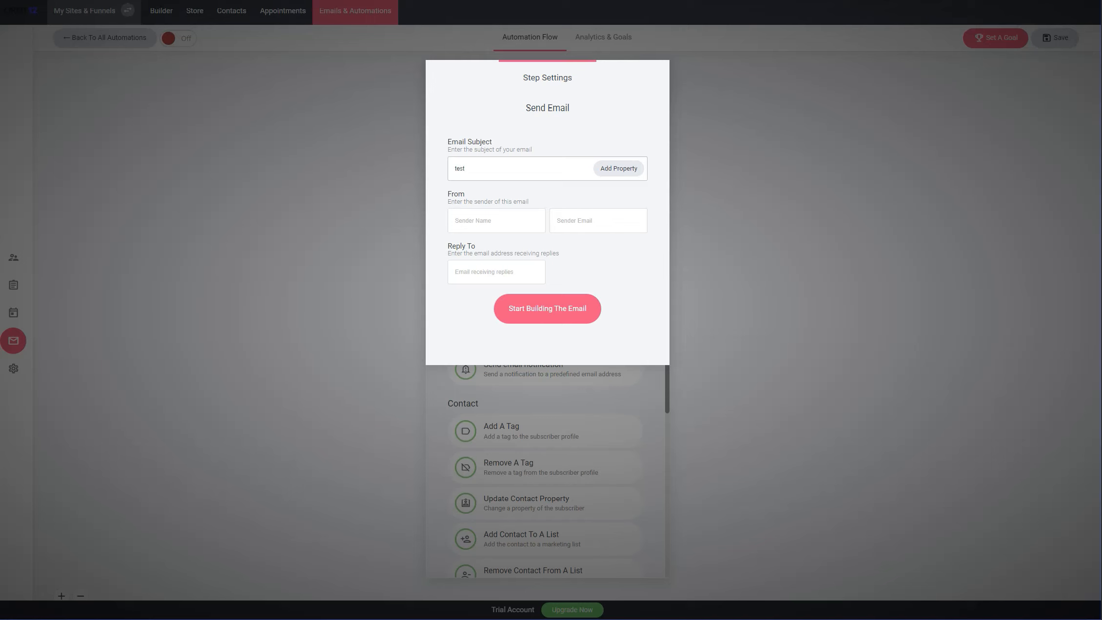
Look through the CRM and personalization properties available for the email subject
{"action": "left_click", "coordinate": [618, 169]}
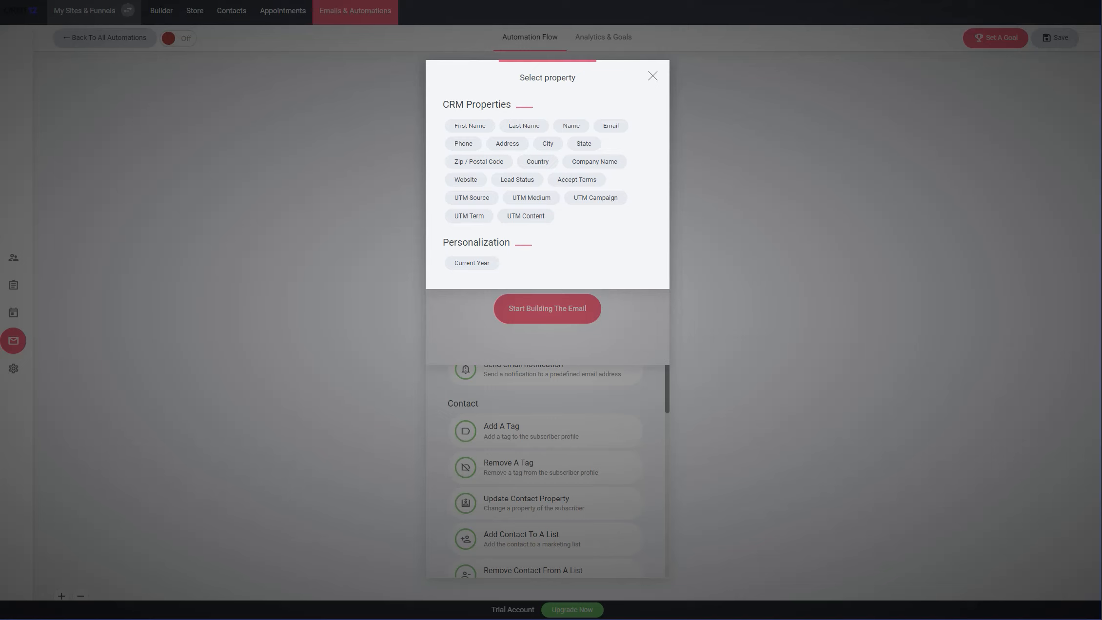
{"action": "key", "text": "Escape"}
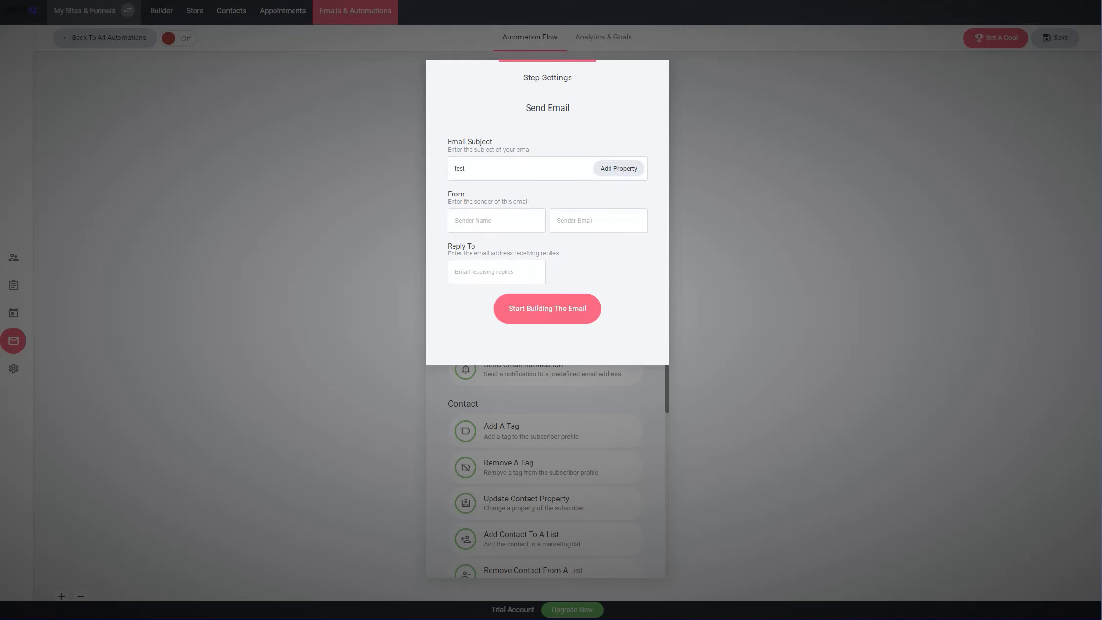
{"action": "left_click", "coordinate": [618, 168]}
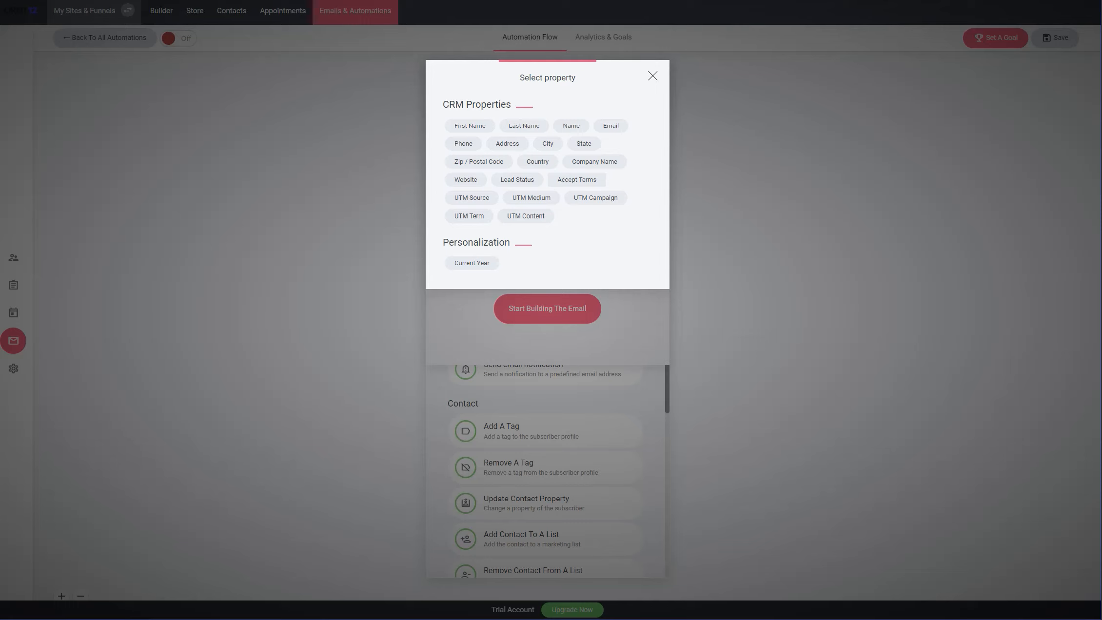
{"action": "key", "text": "Escape"}
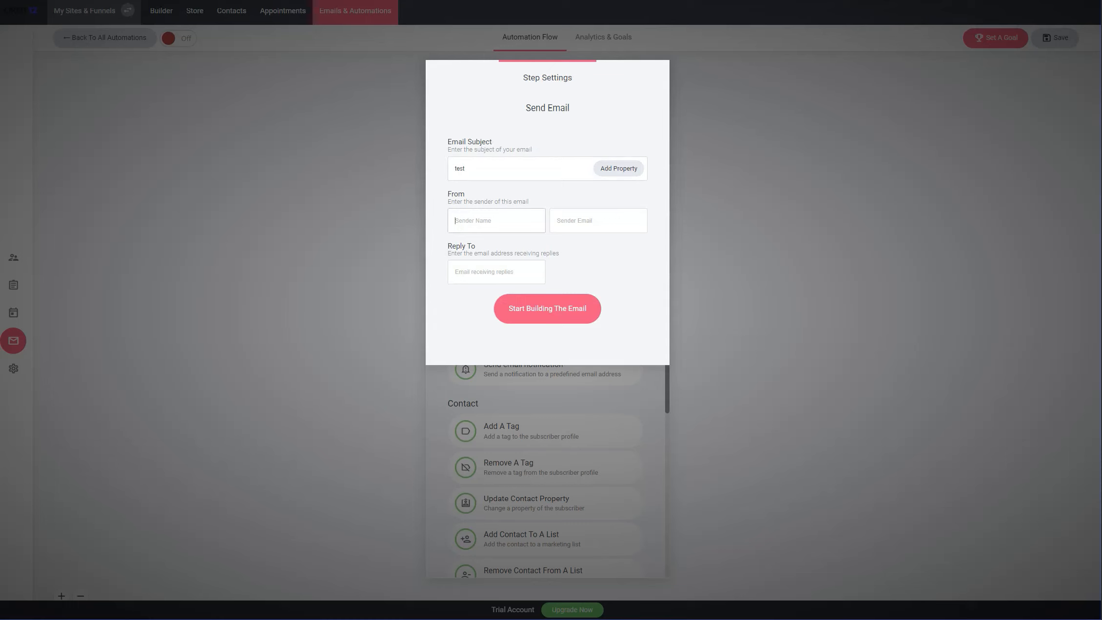
Fill in the sender name and sender email address of the automation email
{"action": "type", "text": "bold"}
{"action": "key", "text": "Tab"}
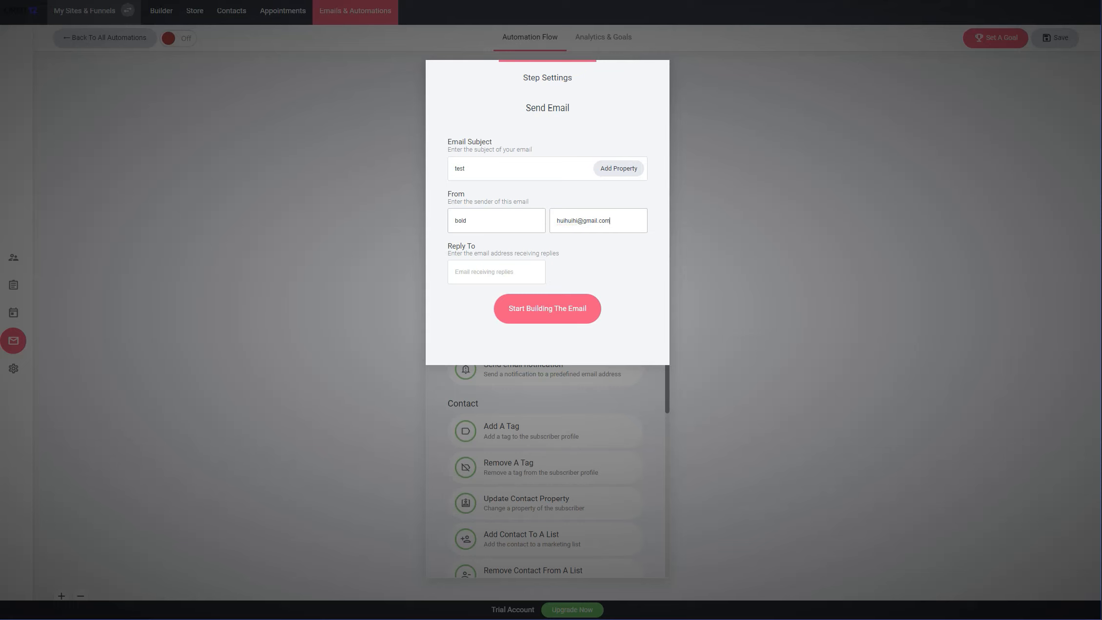
Copy the sender email address into the Reply To field
{"action": "triple_click", "coordinate": [607, 220]}
{"action": "right_click", "coordinate": [612, 217]}
{"action": "left_click", "coordinate": [623, 261]}
{"action": "left_click", "coordinate": [533, 271]}
{"action": "right_click", "coordinate": [533, 269]}
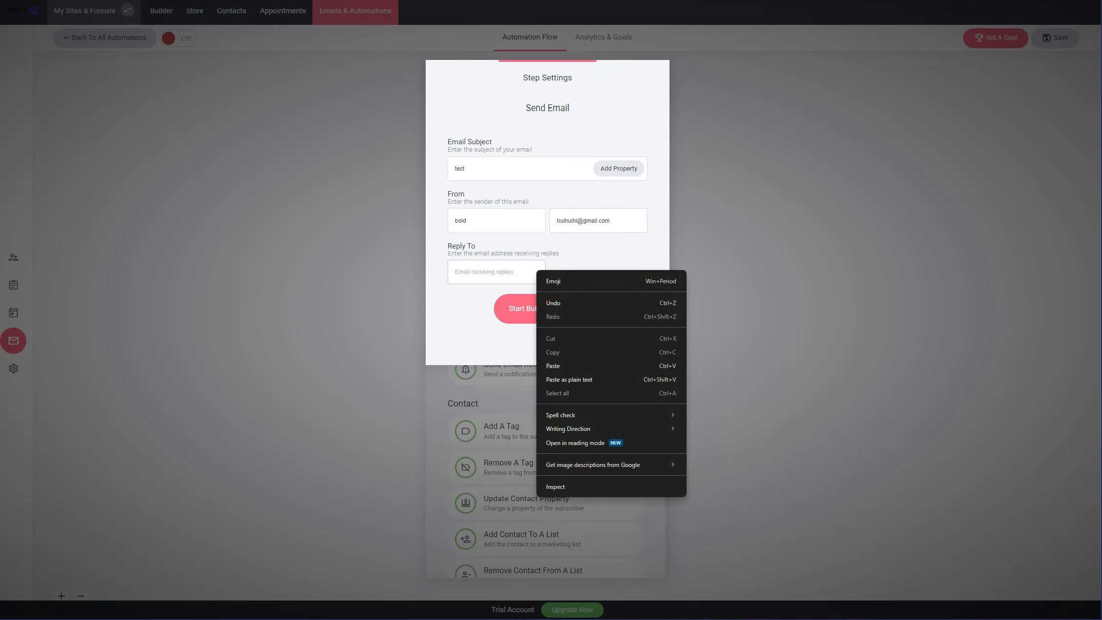
{"action": "left_click", "coordinate": [560, 365]}
Start building the email and look through the available email templates
{"action": "left_click", "coordinate": [547, 309]}
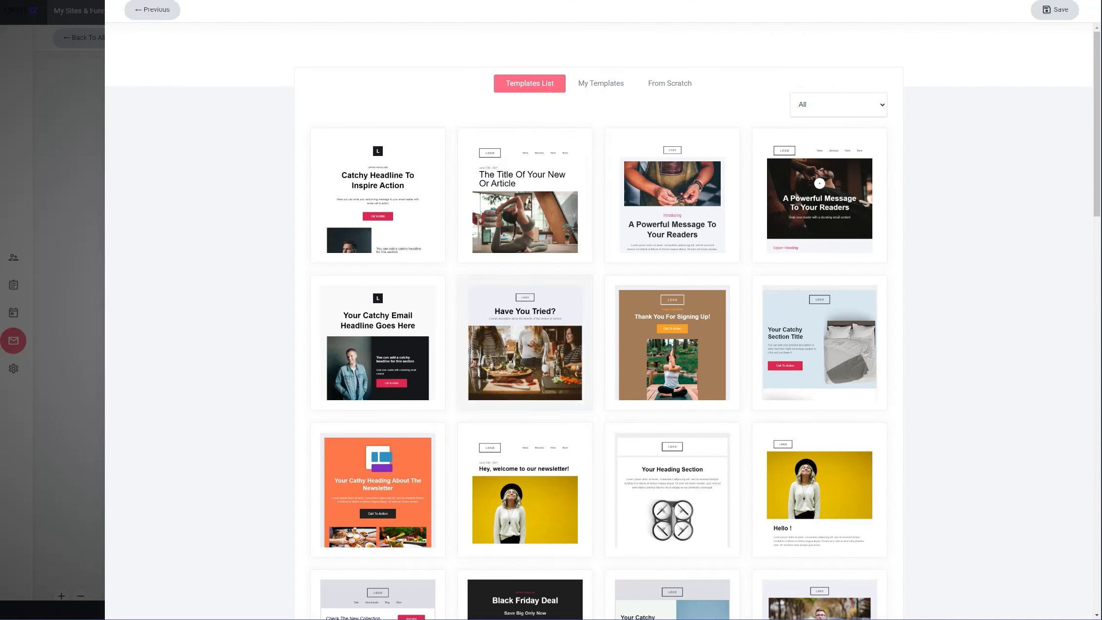
{"action": "scroll", "coordinate": [672, 341], "scroll_direction": "down", "scroll_amount": 20}
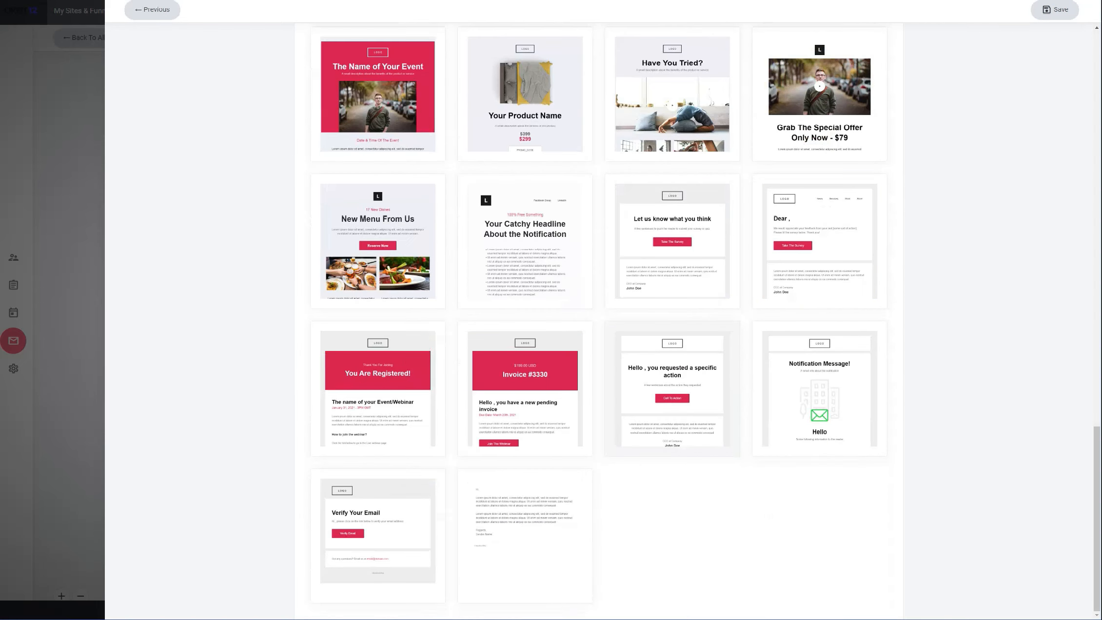
{"action": "scroll", "coordinate": [672, 341], "scroll_direction": "up", "scroll_amount": 20}
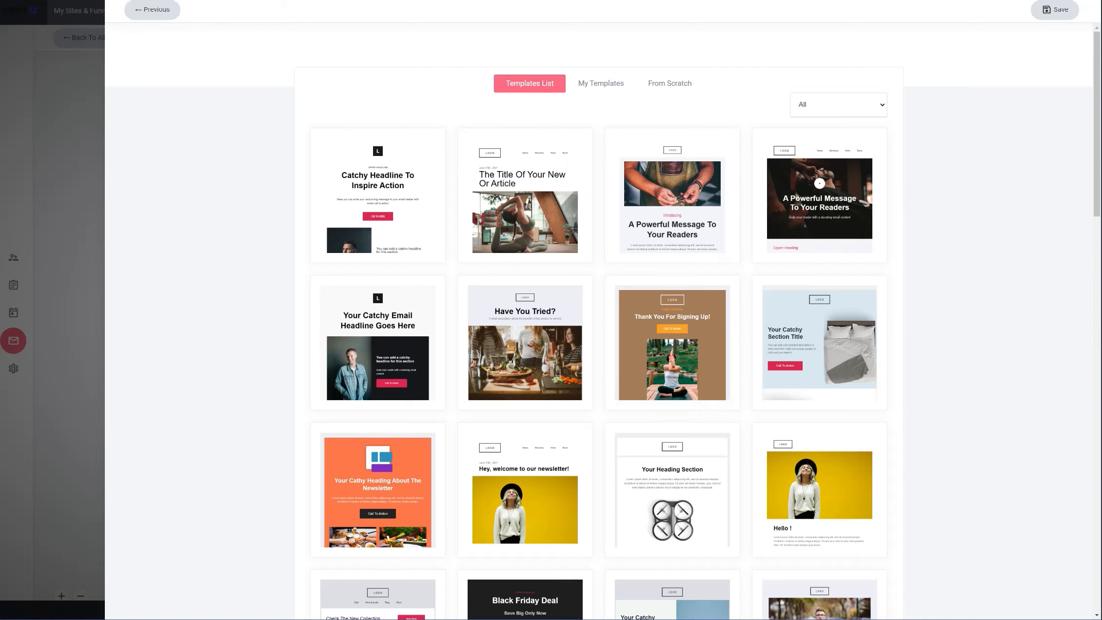
Compare the template list, the saved templates and the from-scratch options for building the automation email
{"action": "left_click", "coordinate": [601, 83]}
{"action": "left_click", "coordinate": [534, 84]}
{"action": "left_click", "coordinate": [600, 84]}
{"action": "left_click", "coordinate": [534, 83]}
{"action": "left_click", "coordinate": [670, 83]}
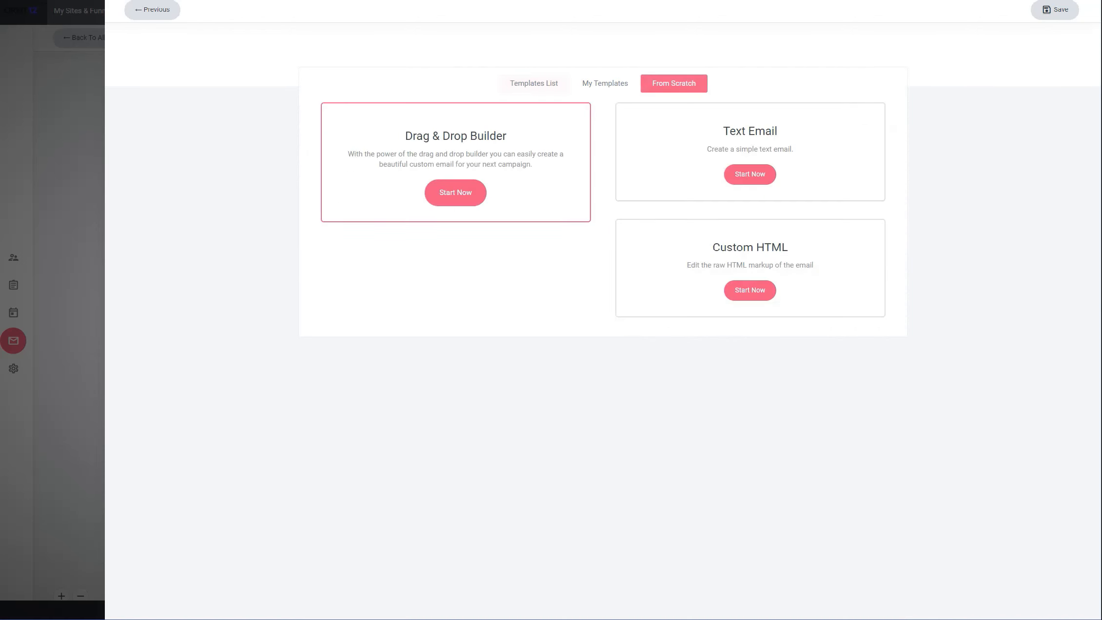
{"action": "left_click", "coordinate": [530, 83]}
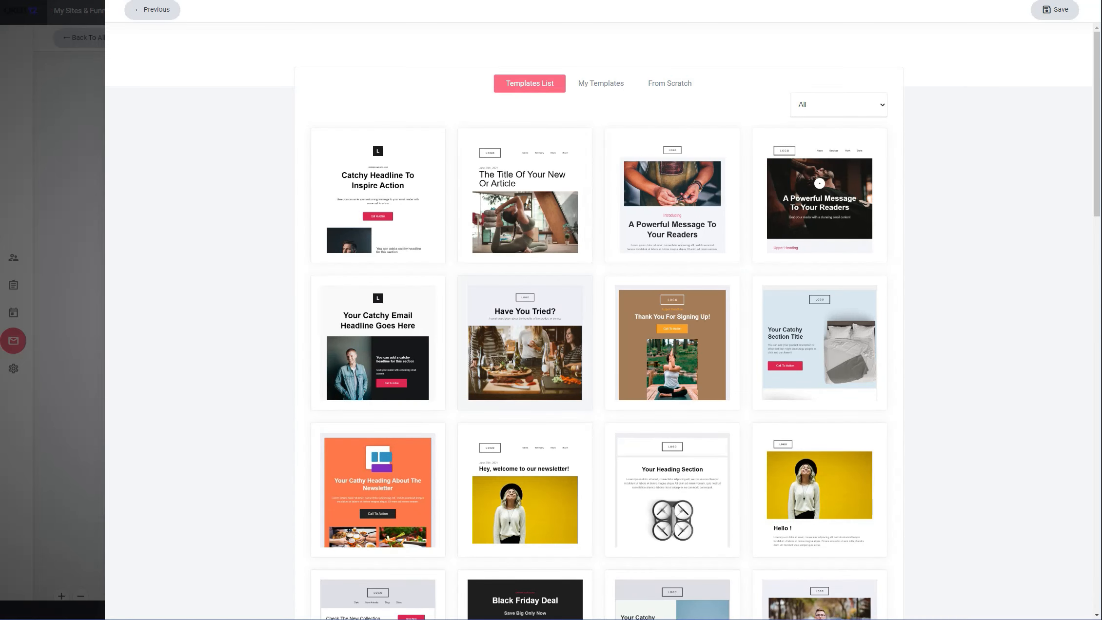
{"action": "scroll", "coordinate": [525, 317], "scroll_direction": "down", "scroll_amount": 10}
{"action": "scroll", "coordinate": [525, 317], "scroll_direction": "up", "scroll_amount": 10}
Leave the email builder and review the step types that can be added after the 5-minute delay
{"action": "left_click", "coordinate": [63, 454]}
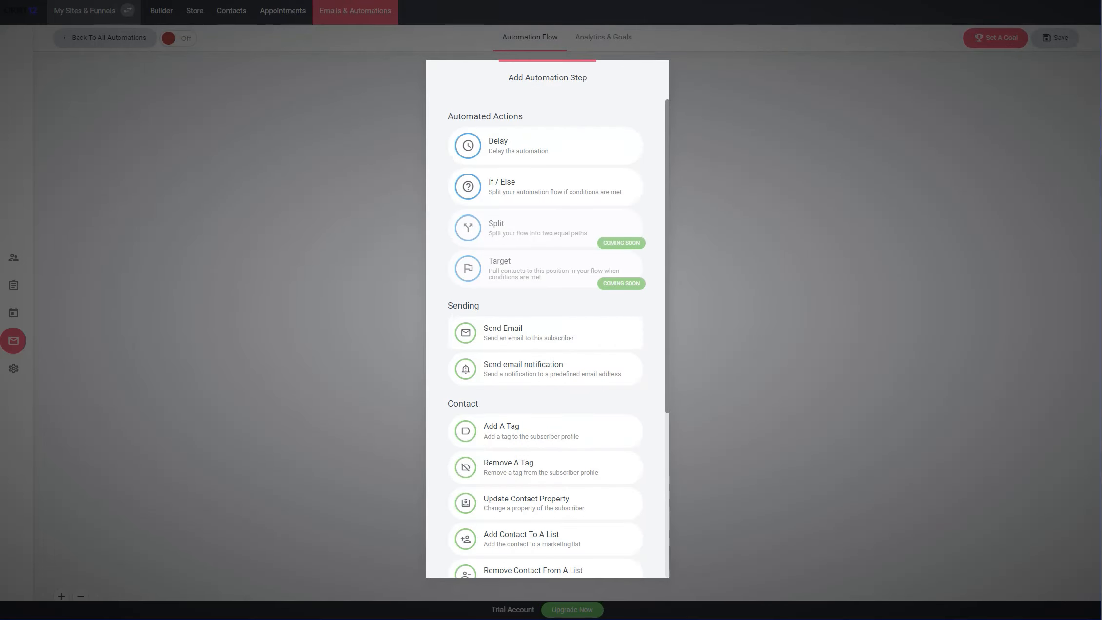
{"action": "key", "text": "Escape"}
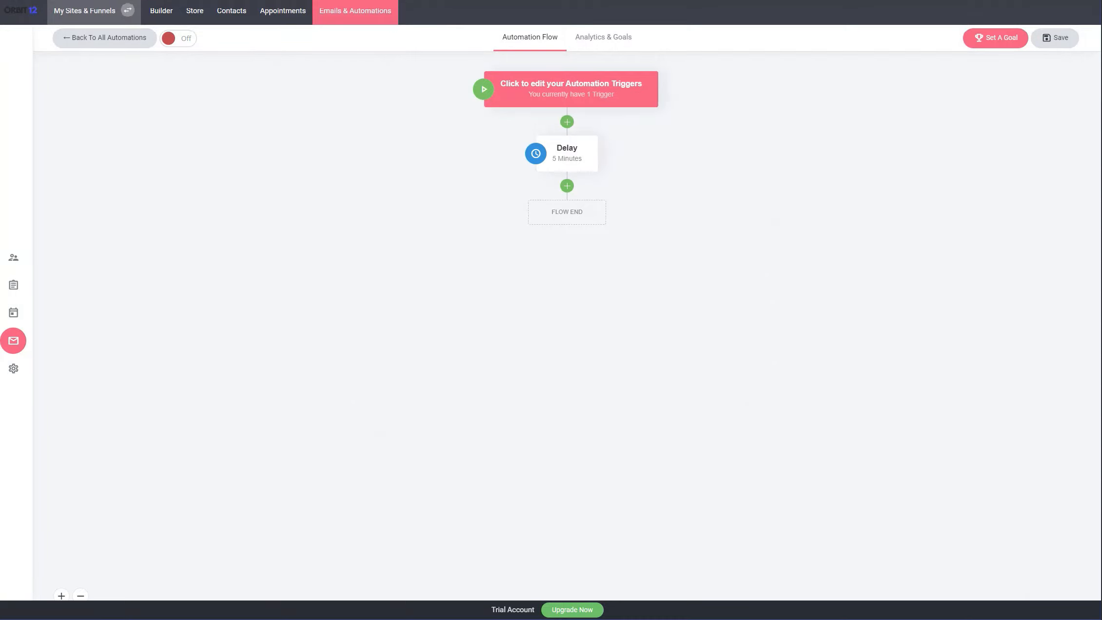
{"action": "left_click", "coordinate": [567, 185]}
{"action": "key", "text": "Escape"}
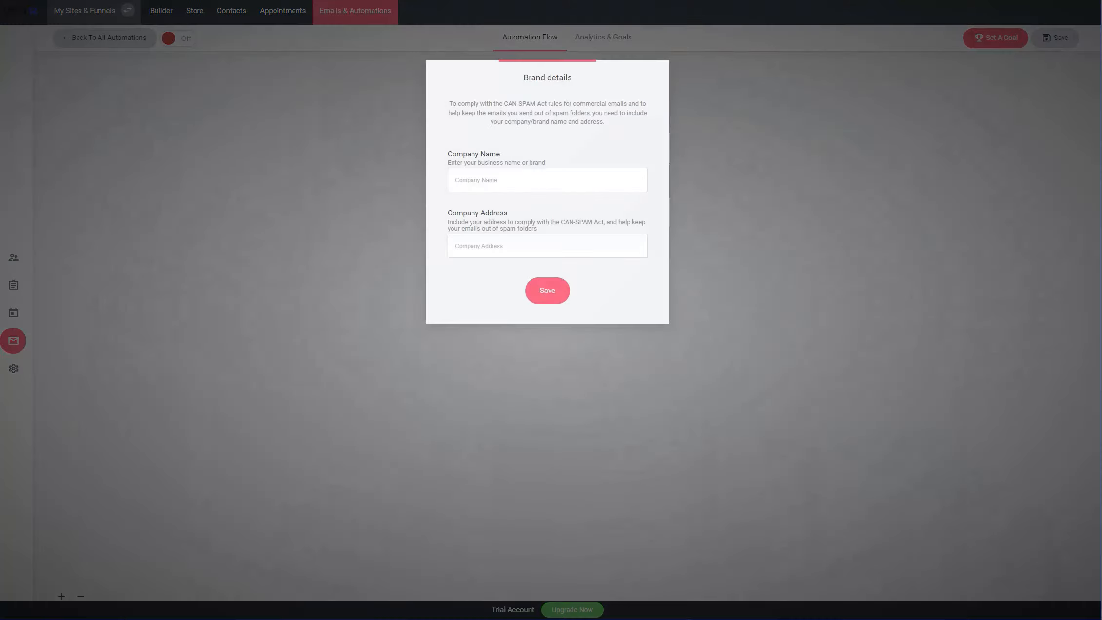
Fill in the brand details with the company name bold and the company address, and save them
{"action": "type", "text": "bold"}
{"action": "left_click", "coordinate": [532, 290]}
{"action": "left_click", "coordinate": [546, 273]}
{"action": "left_click", "coordinate": [532, 246]}
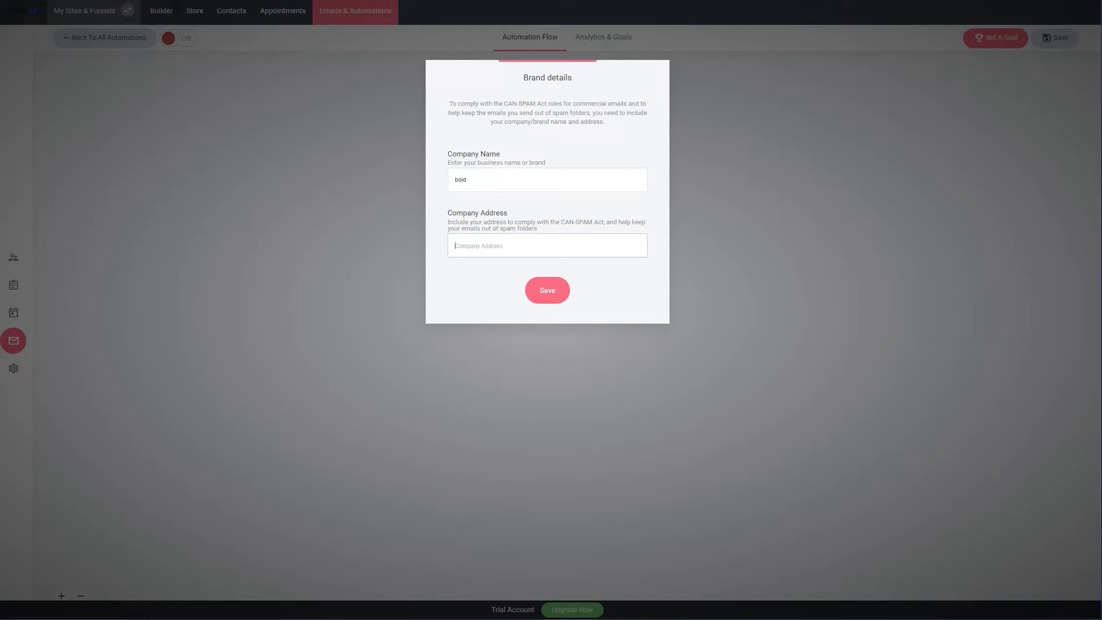
{"action": "type", "text": "boldc141"}
{"action": "left_click", "coordinate": [530, 292]}
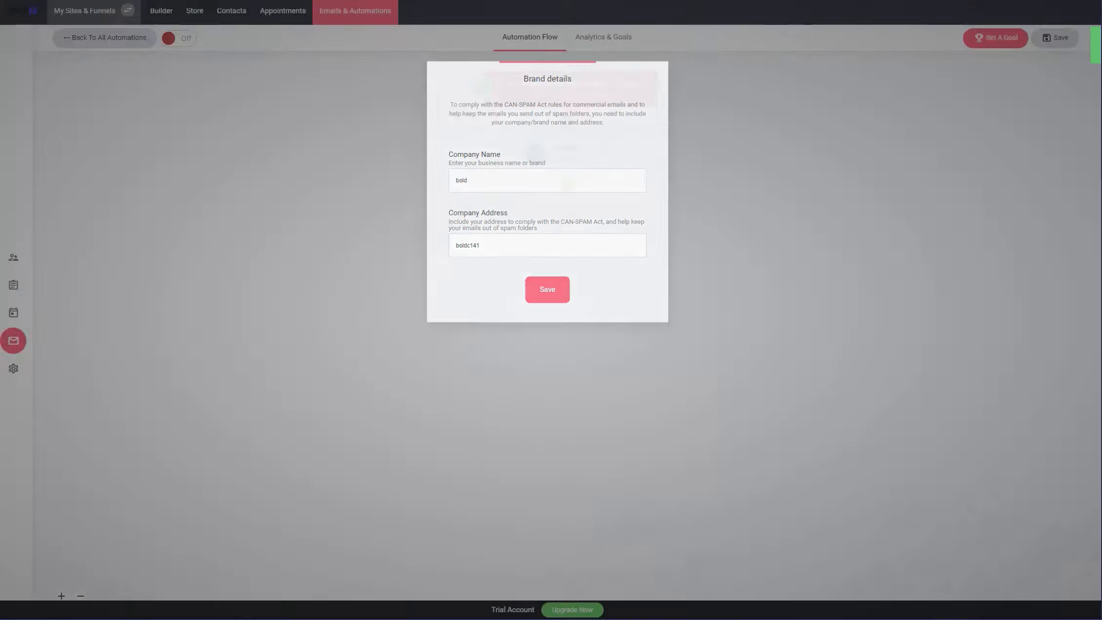
Turn the automation on and switch it back off, confirming both changes
{"action": "left_click", "coordinate": [178, 38]}
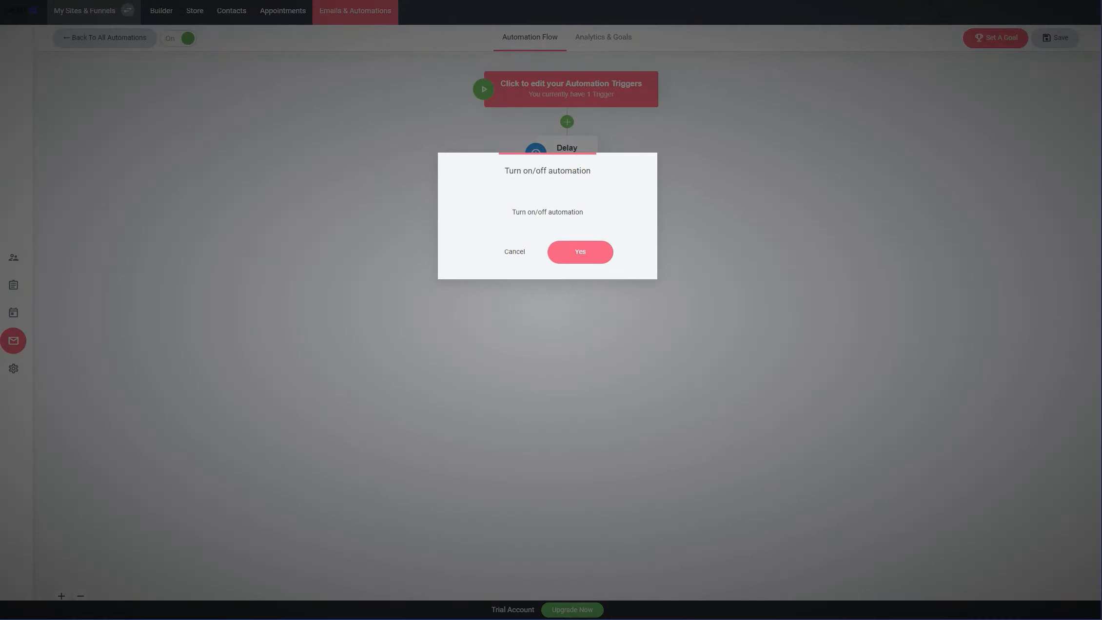
{"action": "left_click", "coordinate": [604, 249]}
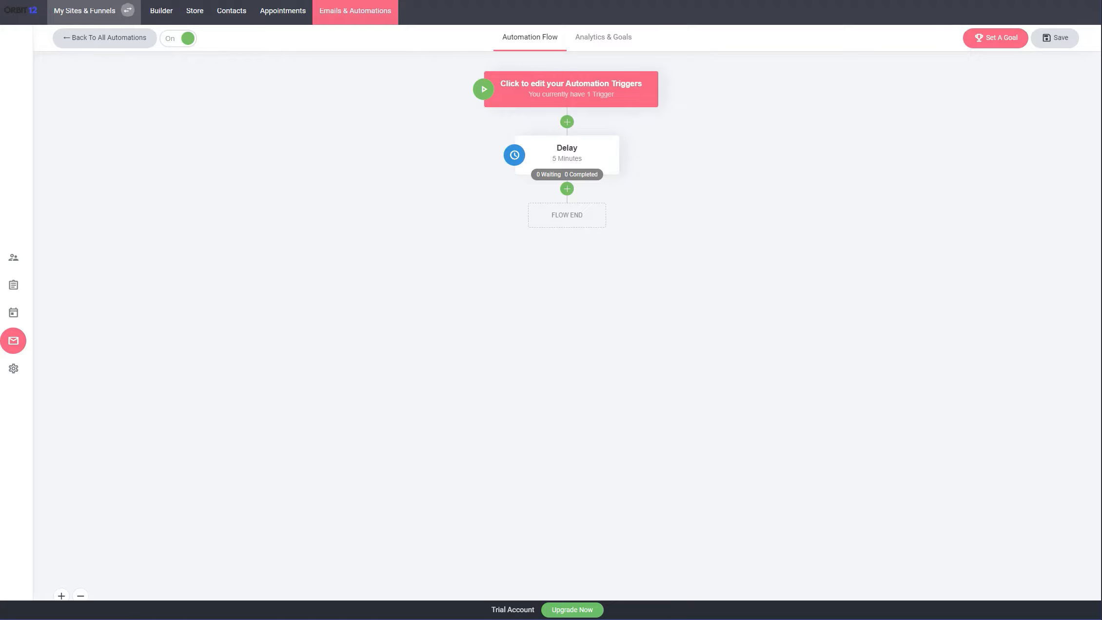
{"action": "left_click", "coordinate": [179, 39]}
{"action": "left_click", "coordinate": [580, 251]}
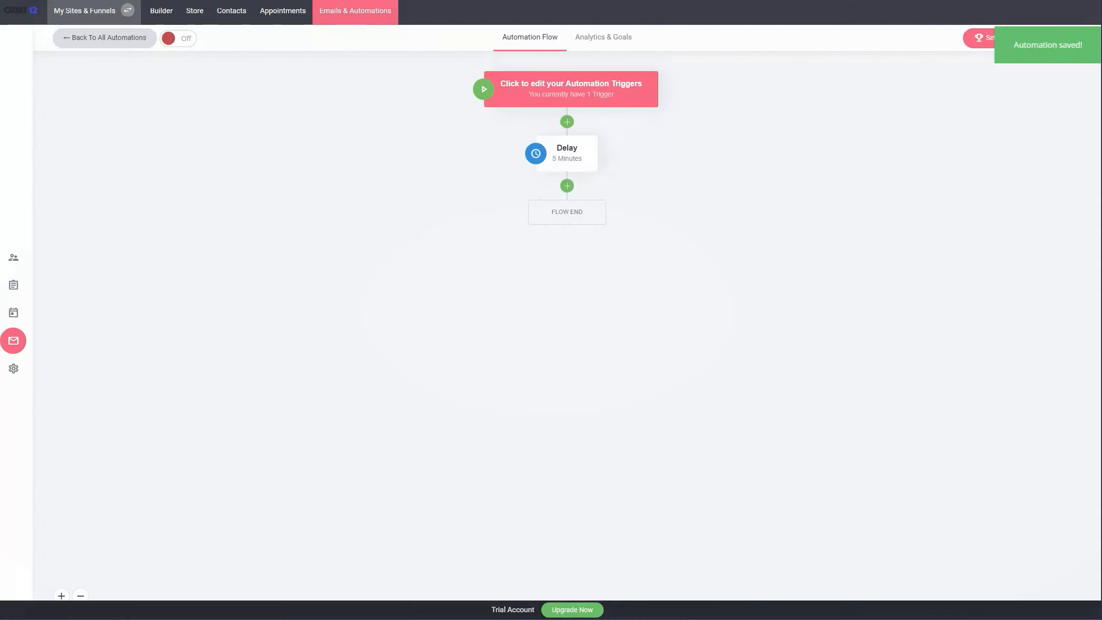
Return to the overview of all automations and view the subscribers and their lists
{"action": "left_click", "coordinate": [104, 38]}
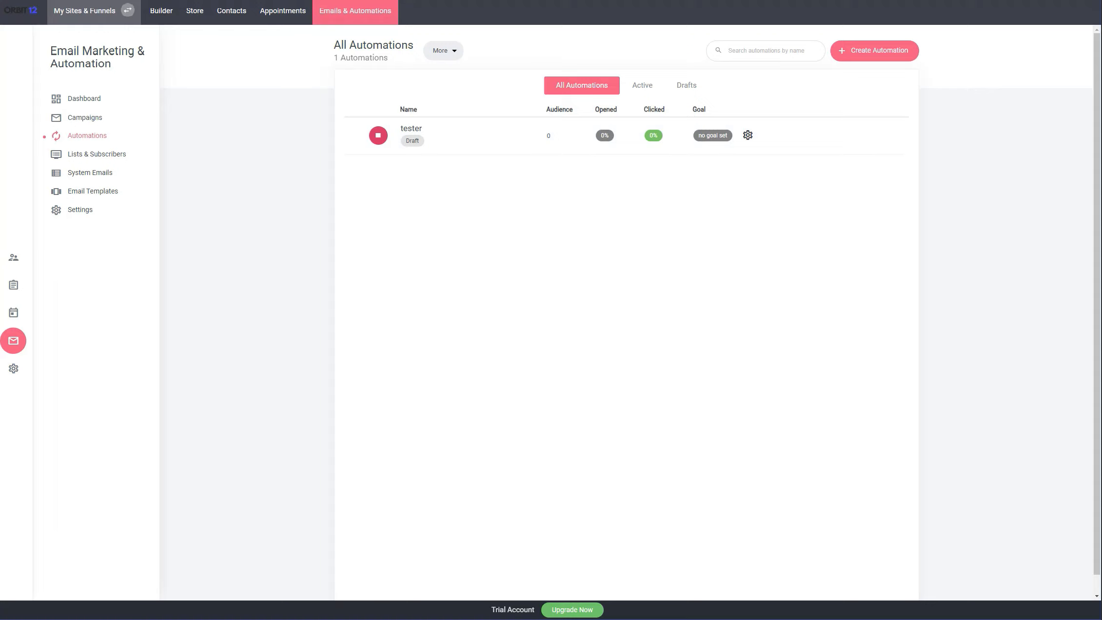
{"action": "left_click", "coordinate": [97, 154]}
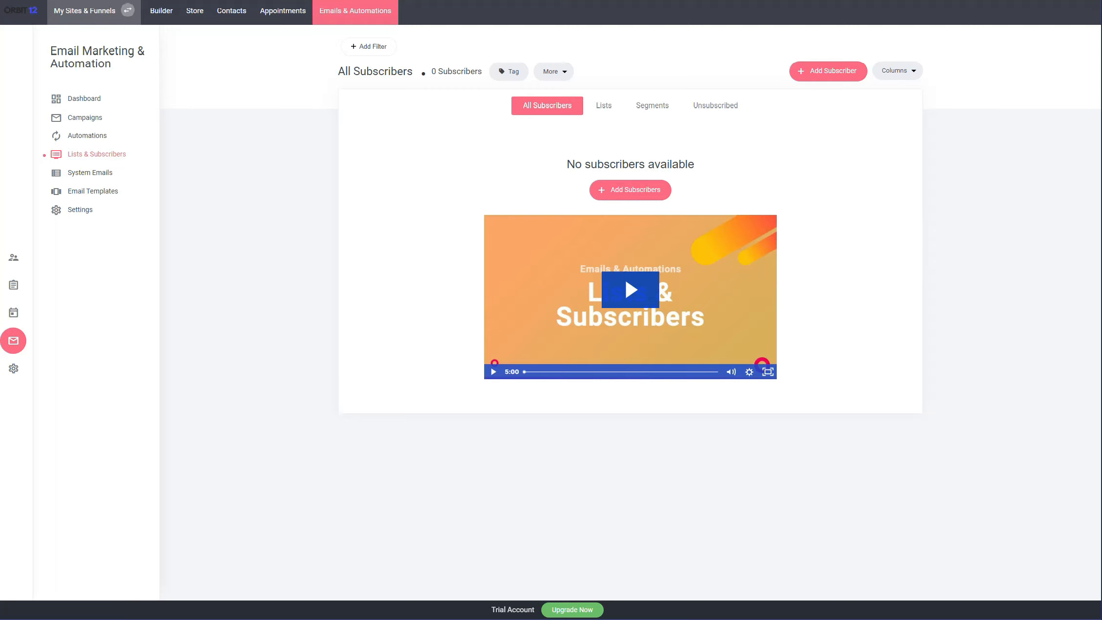
{"action": "left_click", "coordinate": [604, 105]}
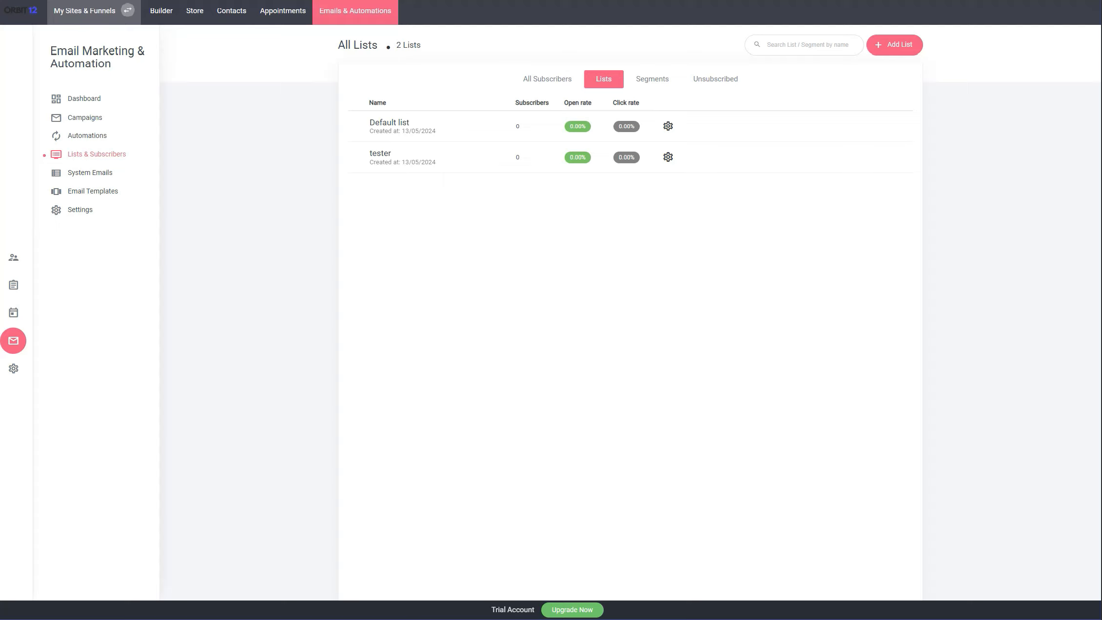
Look at the management actions available for the tester automation in the automations overview
{"action": "left_click", "coordinate": [87, 136]}
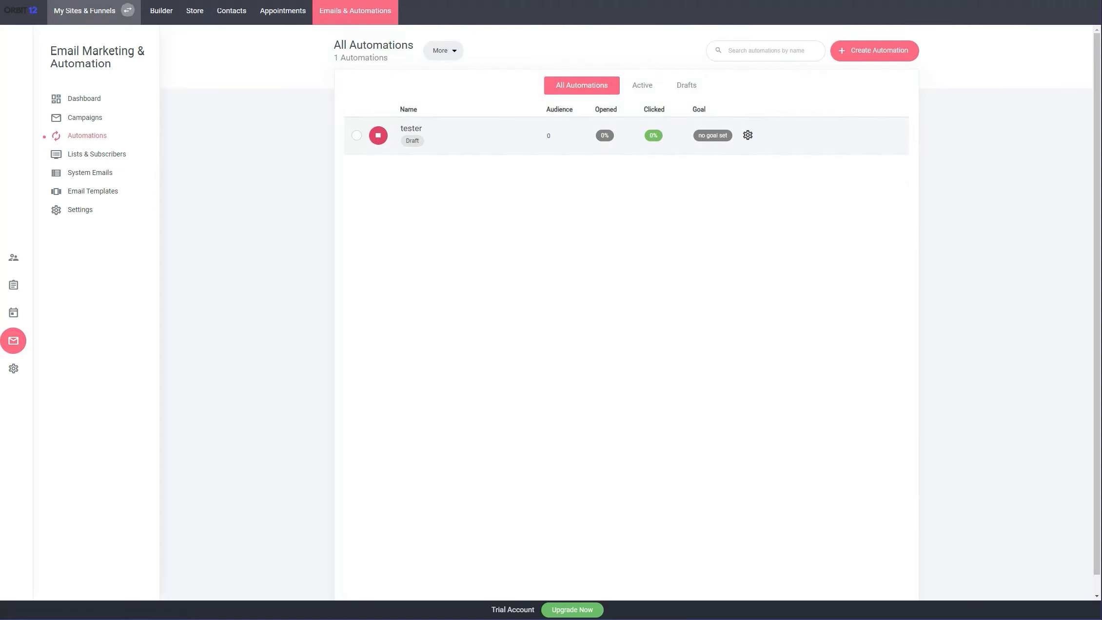
{"action": "left_click", "coordinate": [747, 135]}
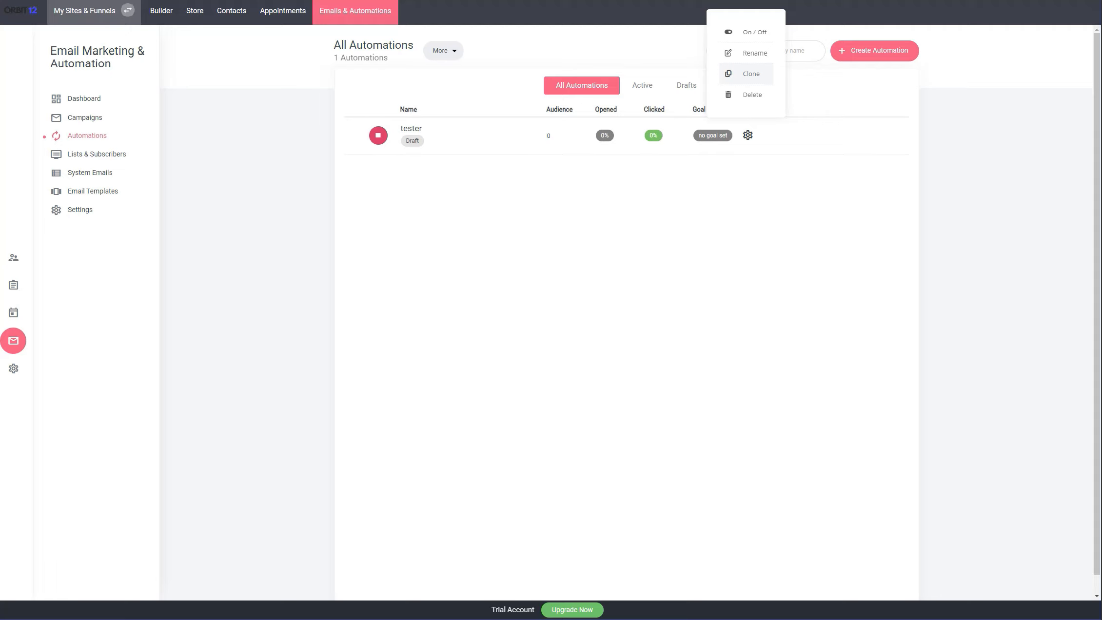
{"action": "key", "text": "Escape"}
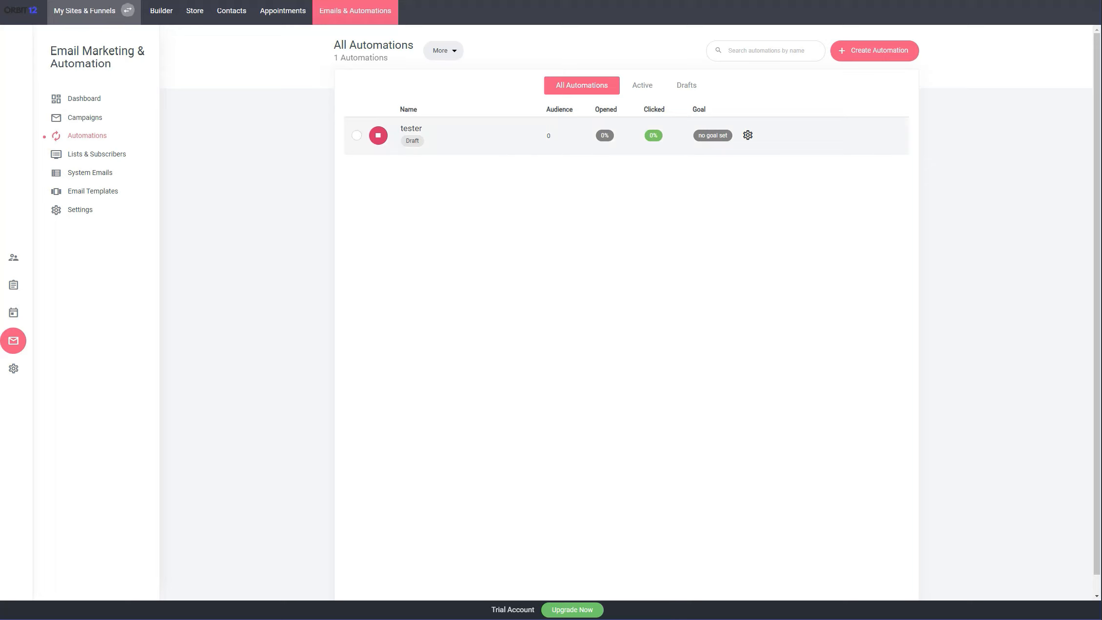
{"action": "left_click", "coordinate": [747, 135]}
{"action": "left_click", "coordinate": [761, 200]}
Browse the system emails and view the New Order email in its editor
{"action": "left_click", "coordinate": [96, 154]}
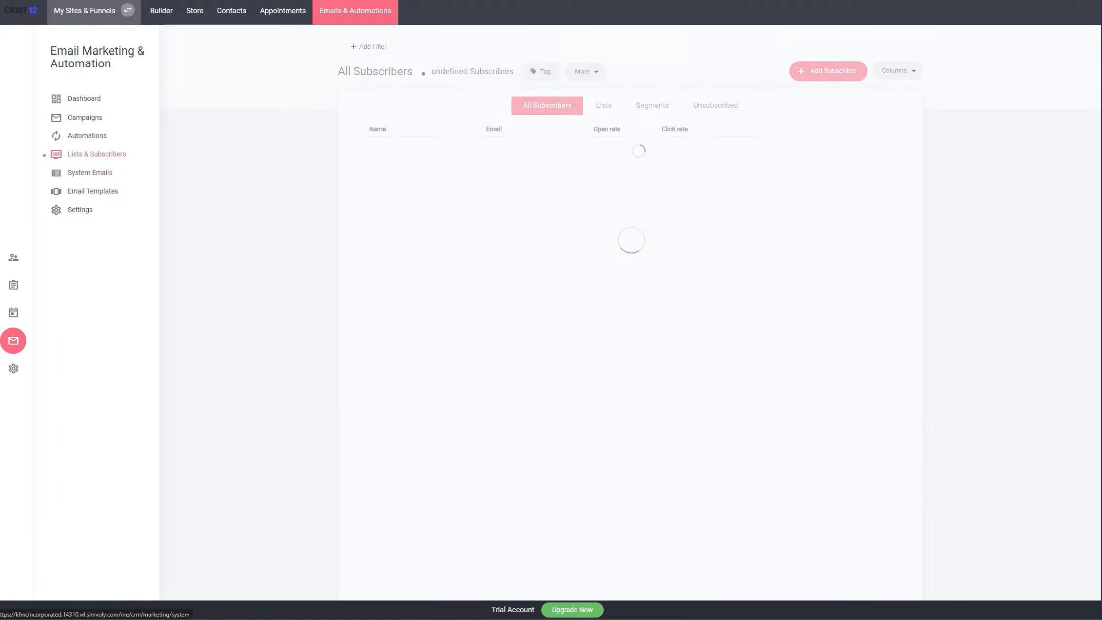
{"action": "left_click", "coordinate": [90, 172]}
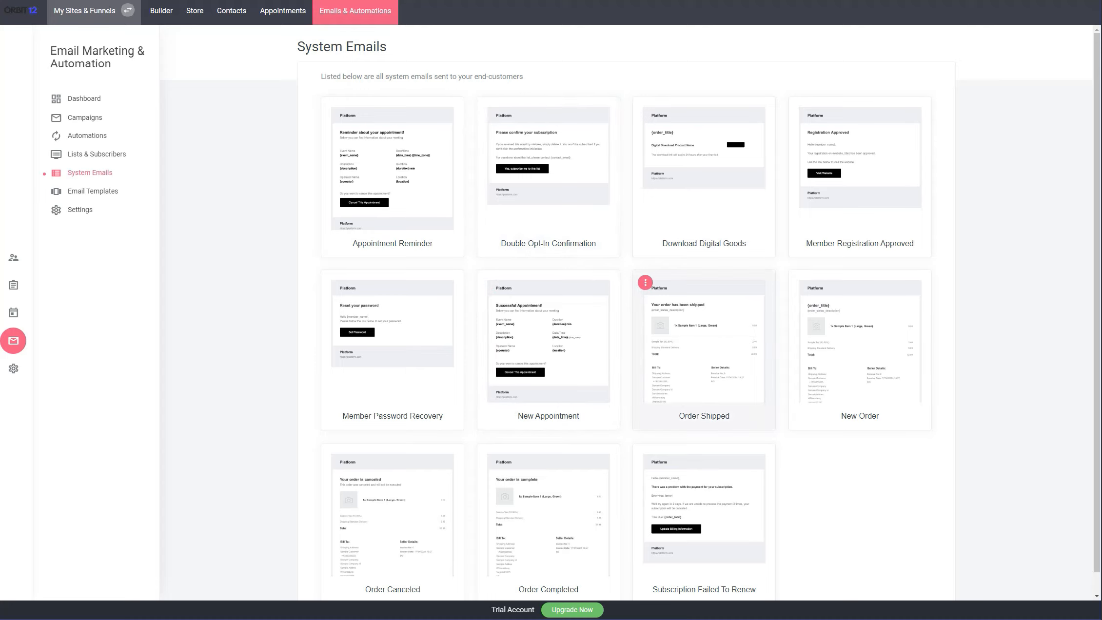
{"action": "left_click", "coordinate": [859, 350]}
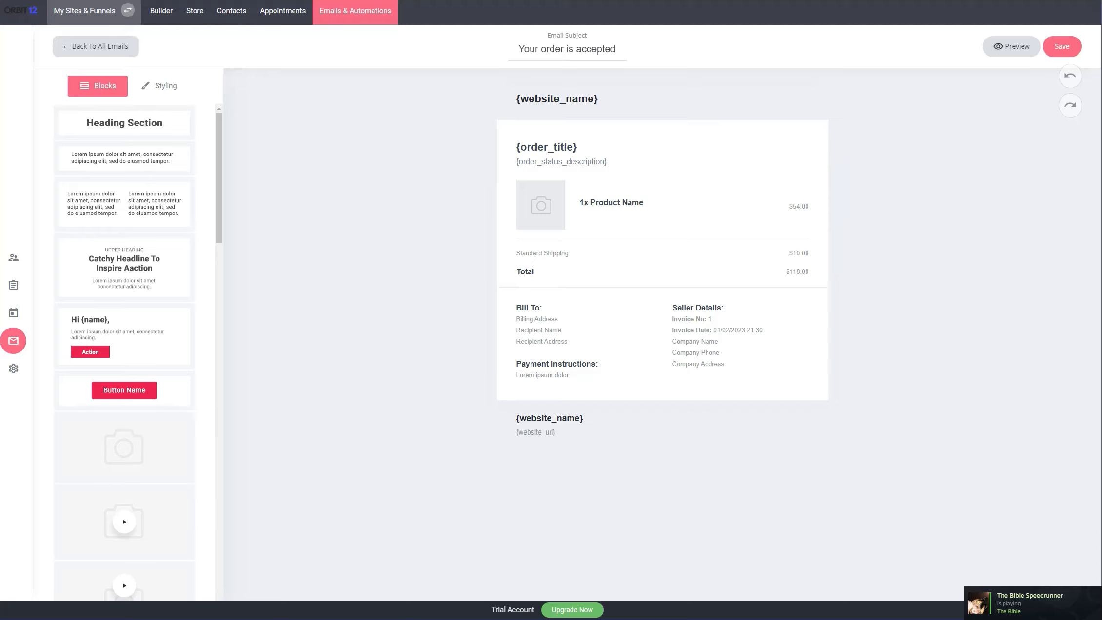
{"action": "left_click", "coordinate": [95, 46]}
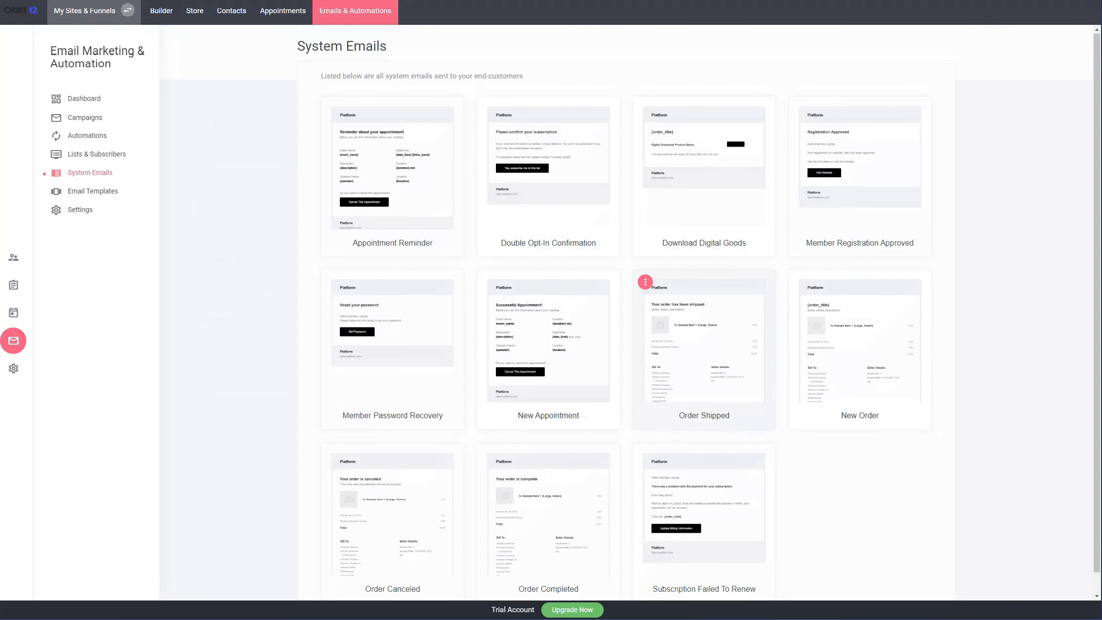
{"action": "scroll", "coordinate": [704, 341], "scroll_direction": "down", "scroll_amount": 1}
Look through the email templates and domain settings, and return to the email marketing dashboard
{"action": "left_click", "coordinate": [93, 191]}
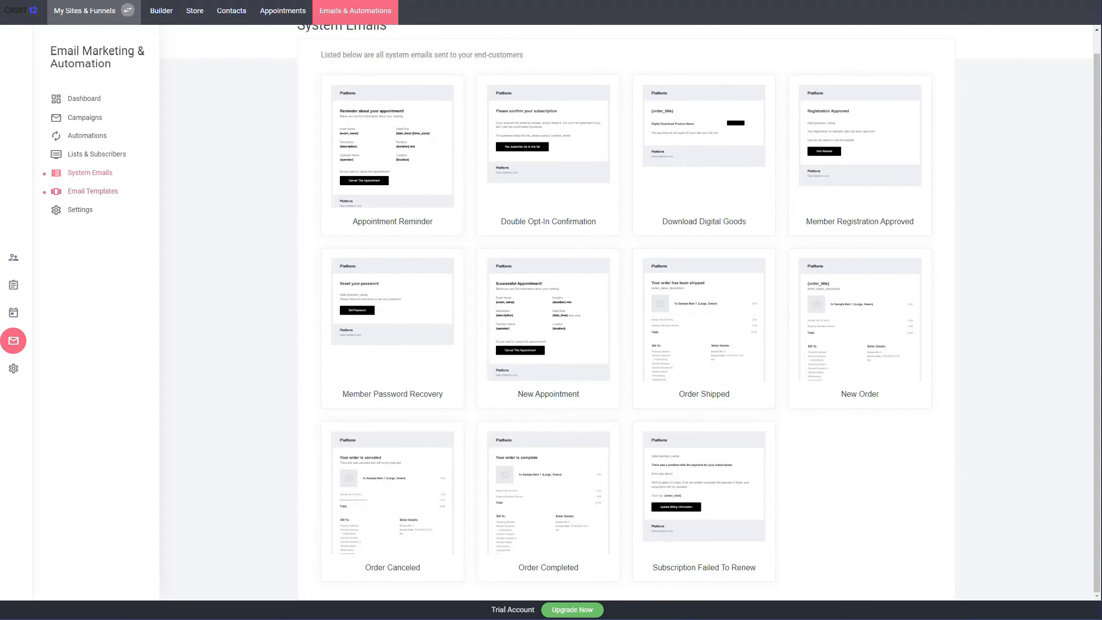
{"action": "scroll", "coordinate": [551, 341], "scroll_direction": "down", "scroll_amount": 6}
{"action": "scroll", "coordinate": [551, 341], "scroll_direction": "up", "scroll_amount": 6}
{"action": "left_click", "coordinate": [80, 210]}
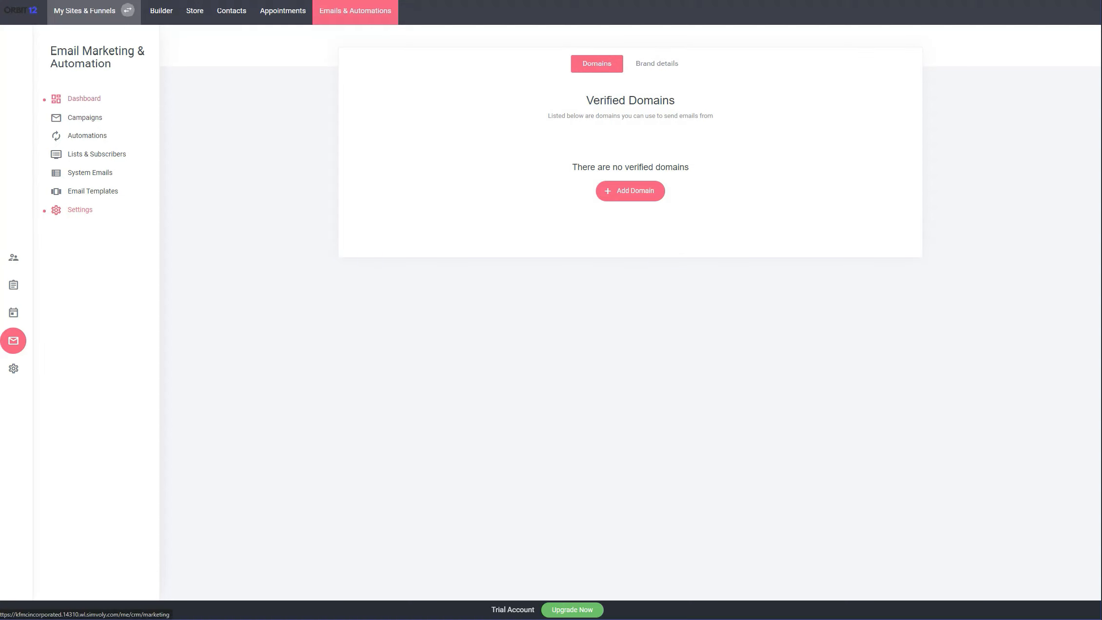
{"action": "left_click", "coordinate": [84, 98]}
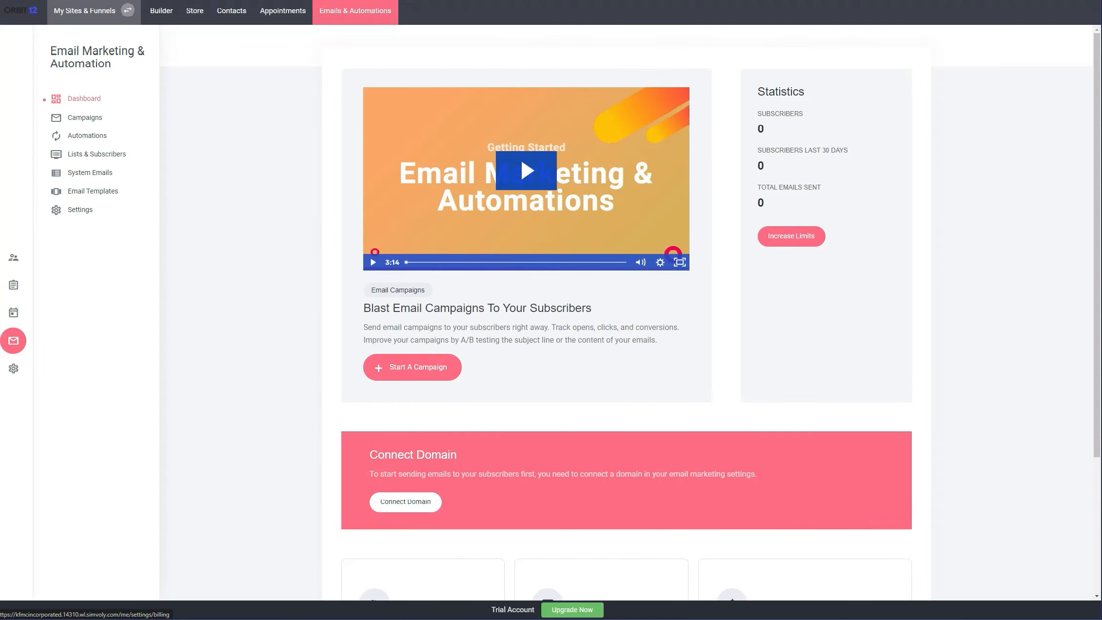